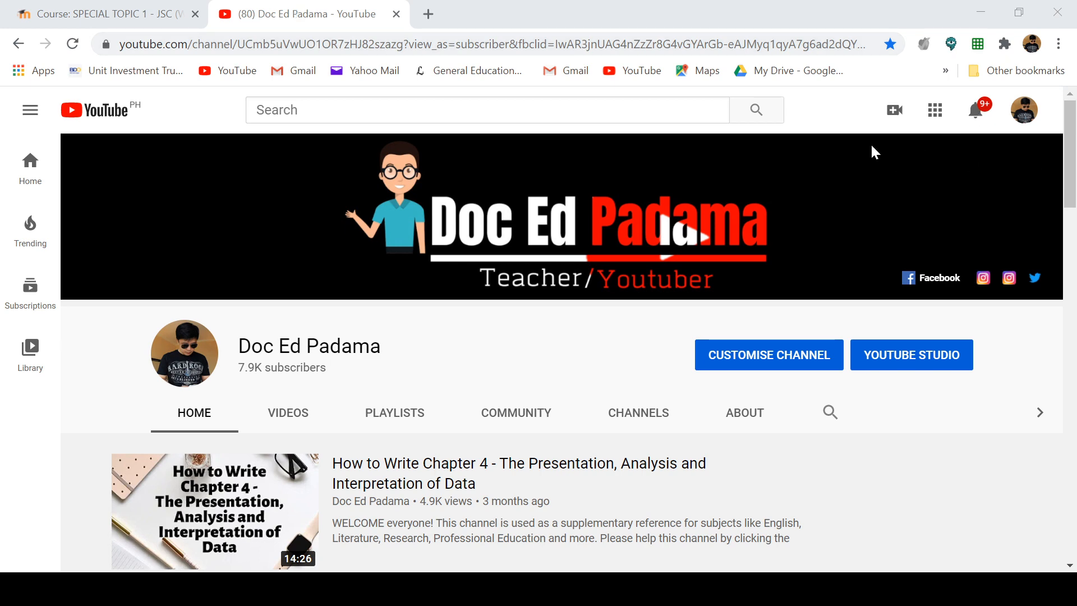
- Switch to the SPECIAL TOPIC 1 - JSC course page in Moodle and look over the activities in its PRELIM TERM section
{"action": "left_click", "coordinate": [116, 15]}
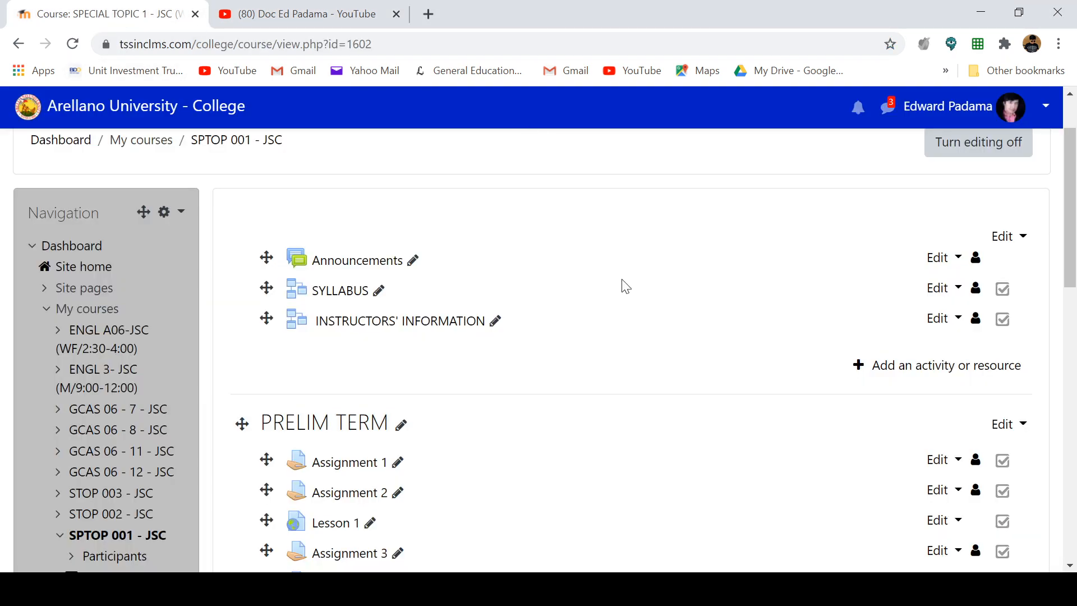
{"action": "scroll", "coordinate": [661, 360], "scroll_direction": "down", "scroll_amount": 3}
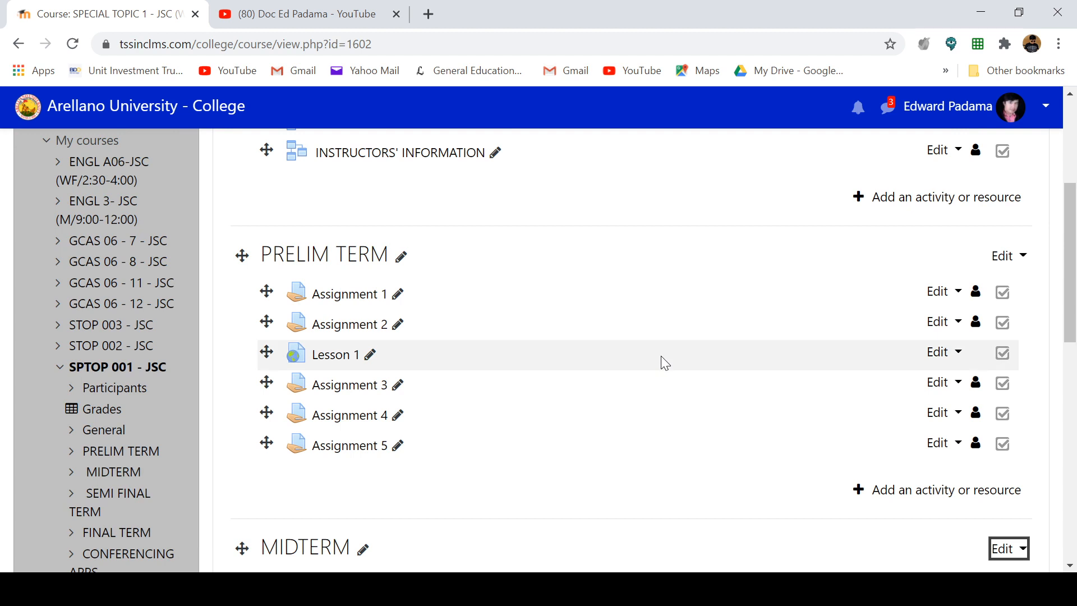
{"action": "scroll", "coordinate": [662, 360], "scroll_direction": "down", "scroll_amount": 1}
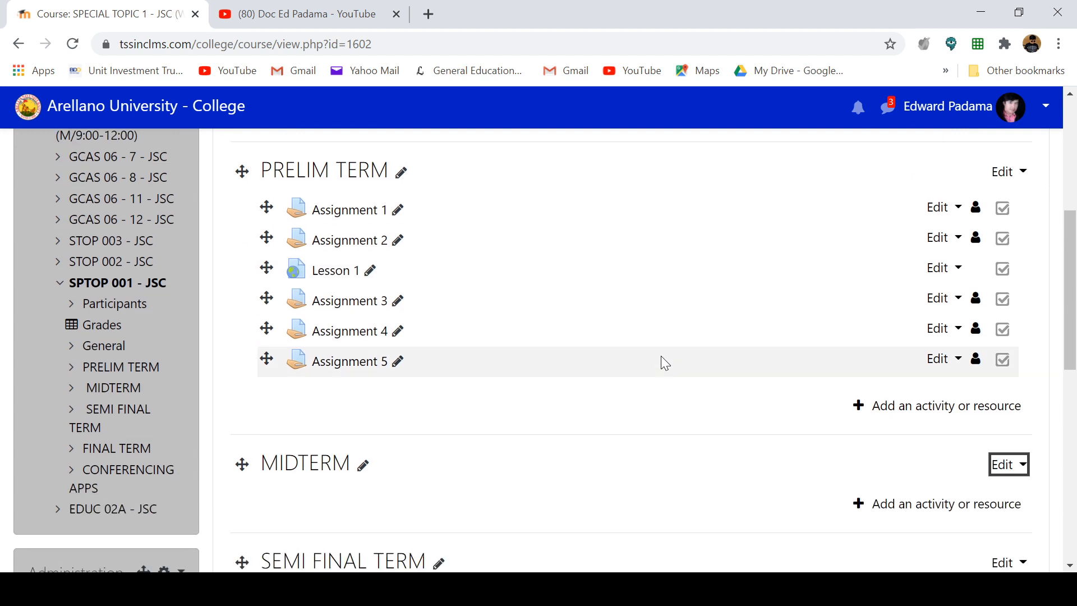
{"action": "scroll", "coordinate": [662, 361], "scroll_direction": "up", "scroll_amount": 1}
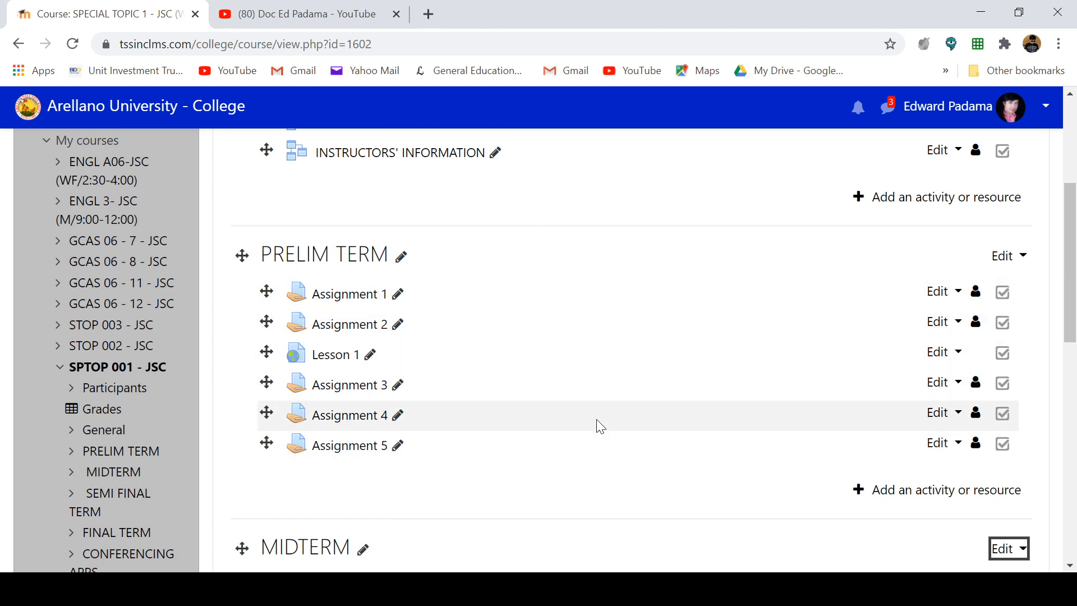
{"action": "scroll", "coordinate": [598, 423], "scroll_direction": "down", "scroll_amount": 1}
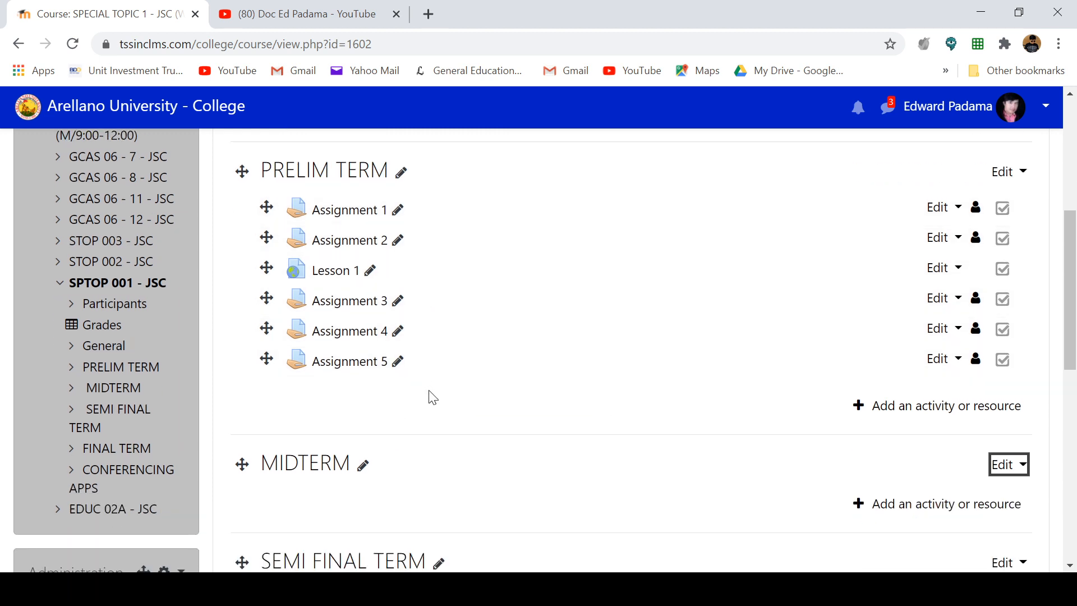
{"action": "scroll", "coordinate": [903, 342], "scroll_direction": "up", "scroll_amount": 5}
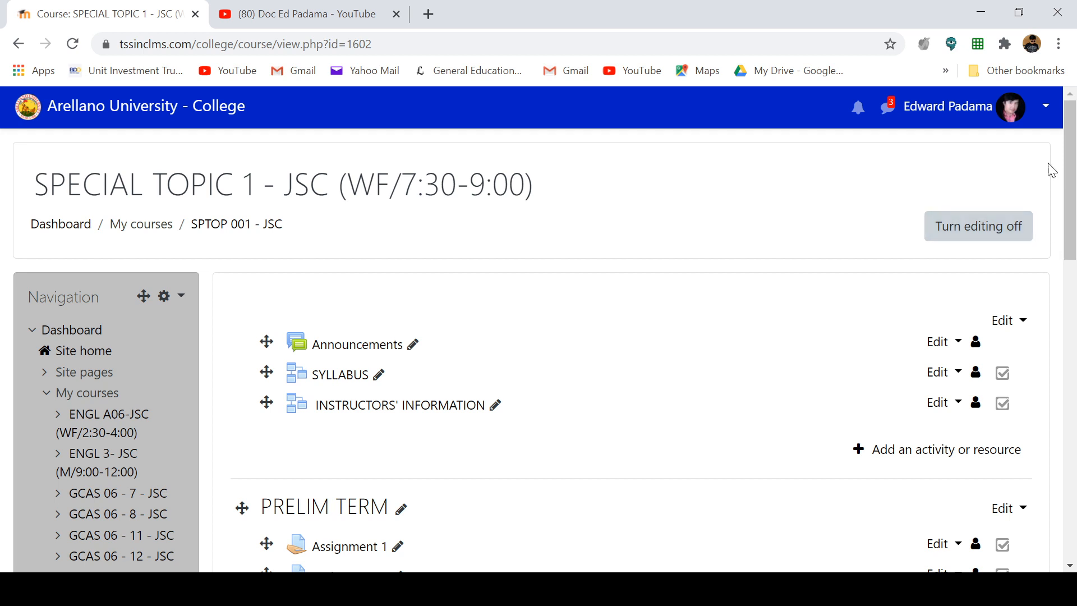
{"action": "scroll", "coordinate": [880, 314], "scroll_direction": "down", "scroll_amount": 3}
{"action": "scroll", "coordinate": [882, 317], "scroll_direction": "down", "scroll_amount": 3}
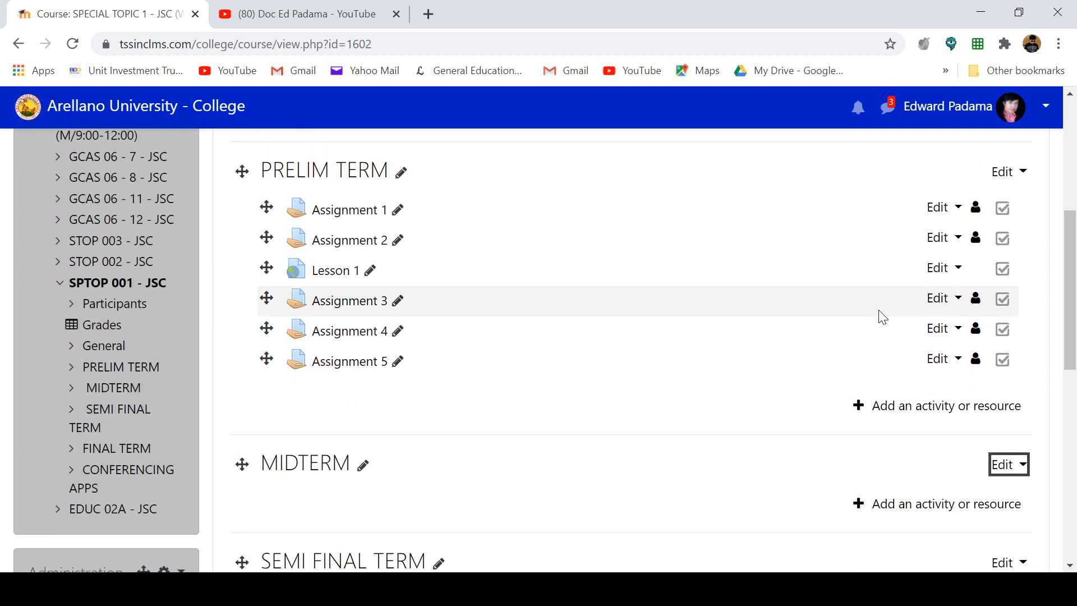
- Add a new Quiz activity to the PRELIM TERM section and name it "multiple choice"
{"action": "left_click", "coordinate": [886, 413]}
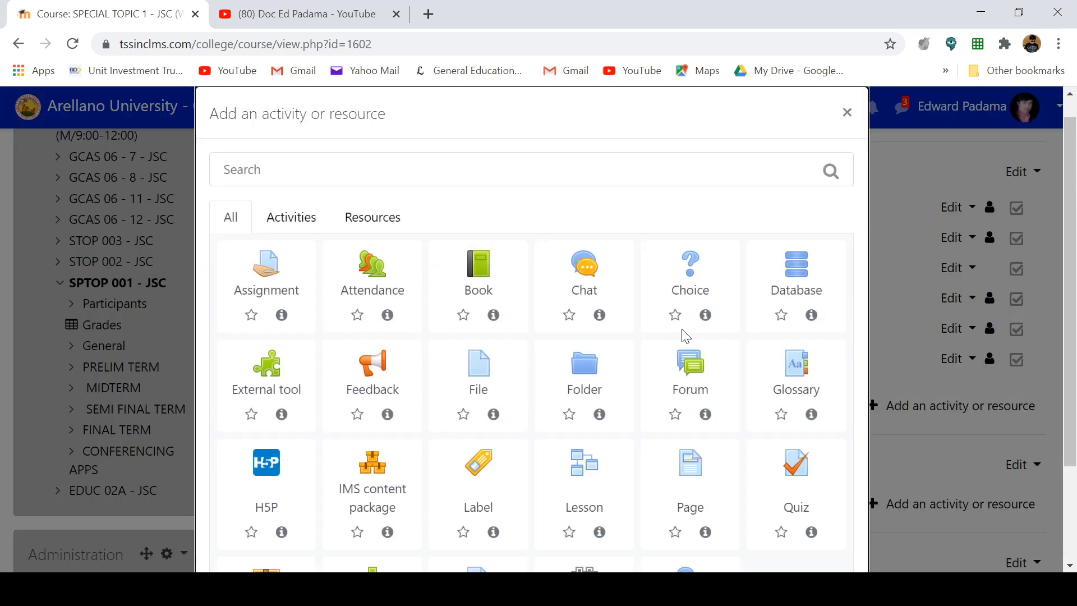
{"action": "left_click", "coordinate": [798, 481]}
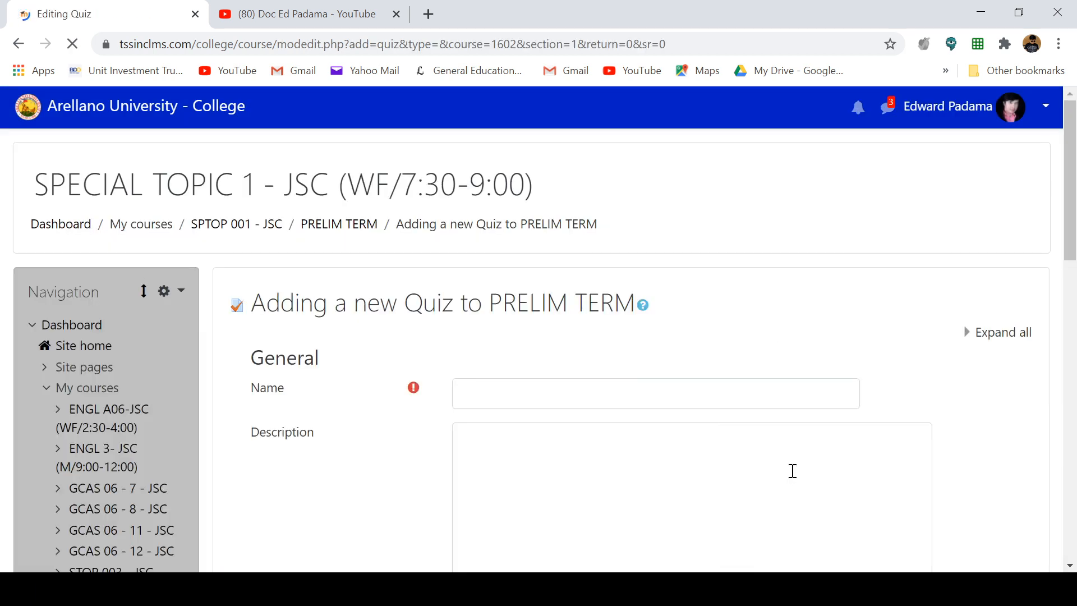
{"action": "left_click", "coordinate": [661, 389]}
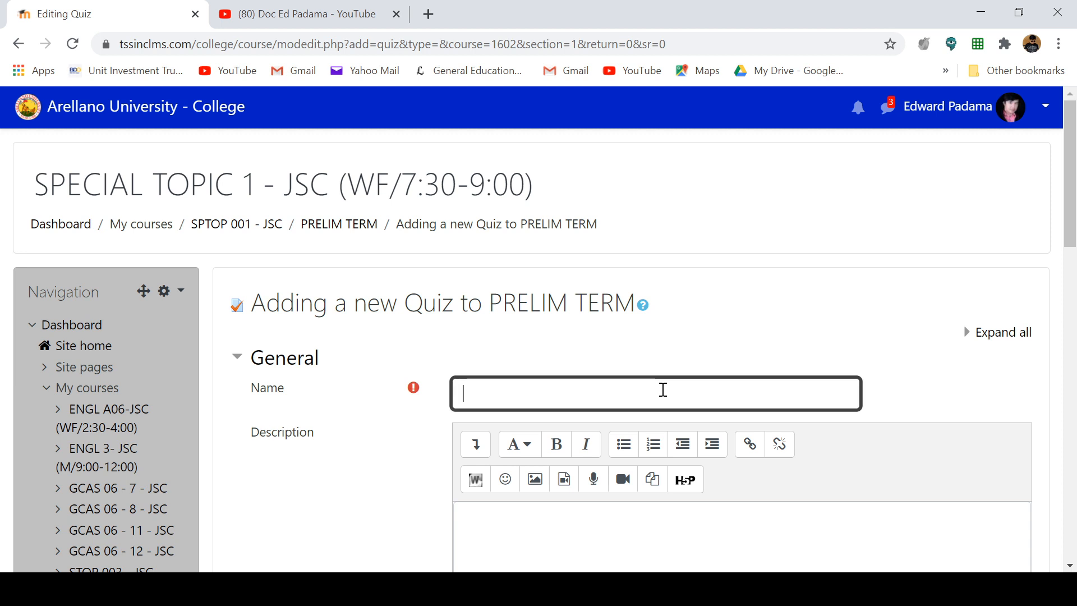
{"action": "type", "text": "mut"}
{"action": "type", "text": "tiple"}
{"action": "type", "text": " c"}
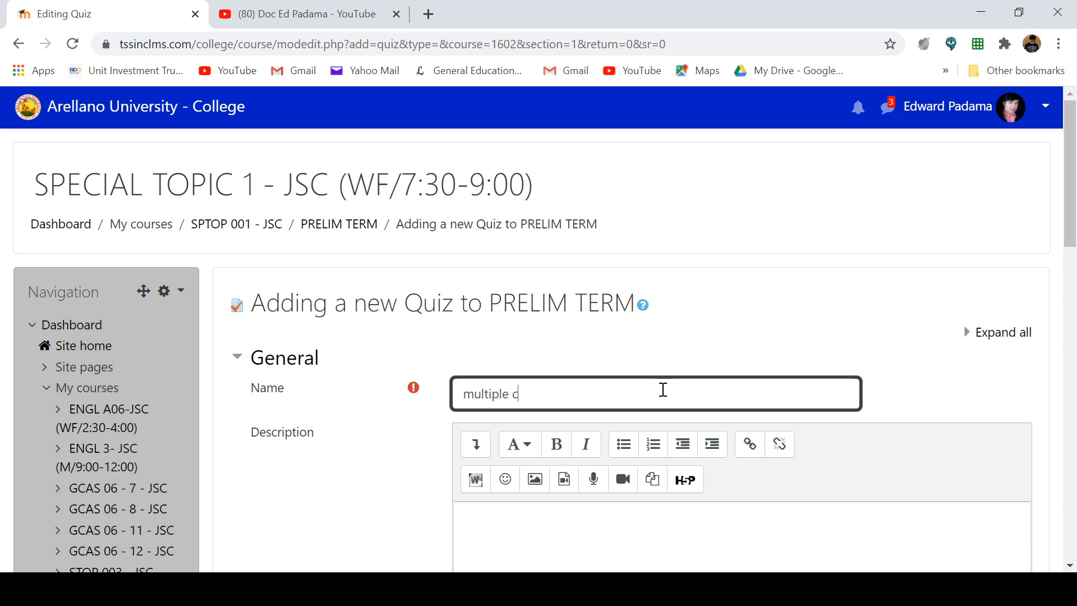
{"action": "type", "text": "hiceice"}
- Enter "instructions" as the quiz description
{"action": "scroll", "coordinate": [653, 429], "scroll_direction": "down", "scroll_amount": 2}
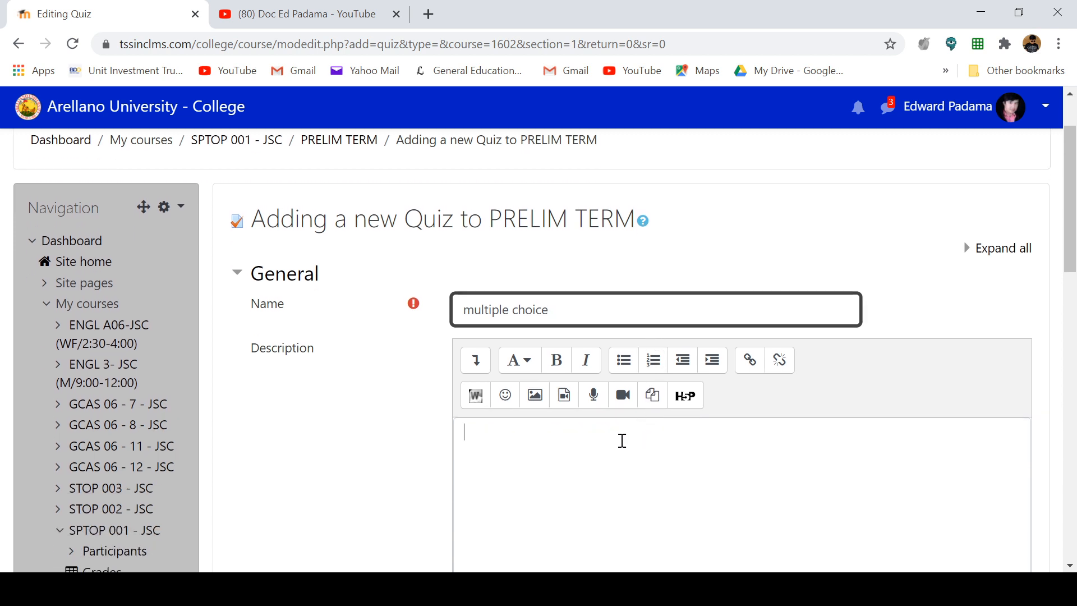
{"action": "left_click", "coordinate": [617, 448]}
{"action": "type", "text": "instr"}
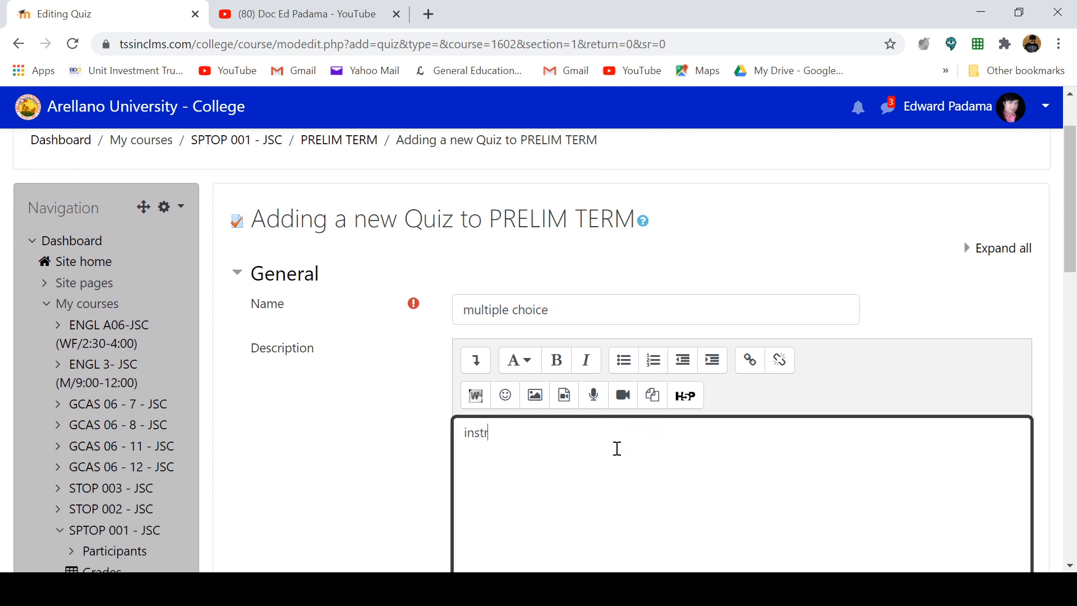
{"action": "type", "text": "uctions"}
- Look through the remaining quiz setting sections, then save the quiz and return to the course
{"action": "scroll", "coordinate": [637, 486], "scroll_direction": "down", "scroll_amount": 6}
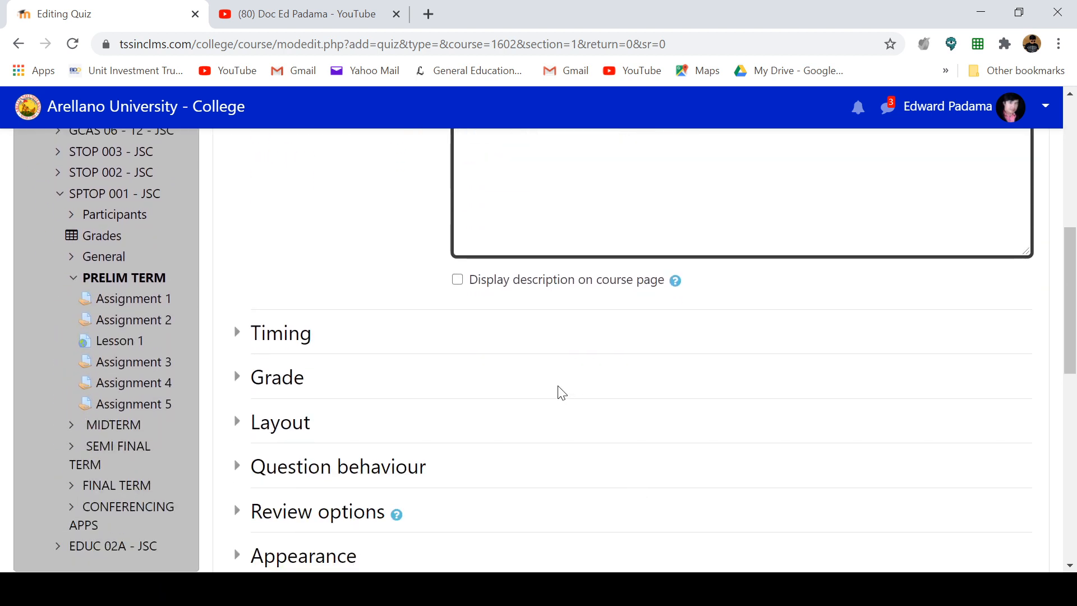
{"action": "scroll", "coordinate": [555, 344], "scroll_direction": "down", "scroll_amount": 3}
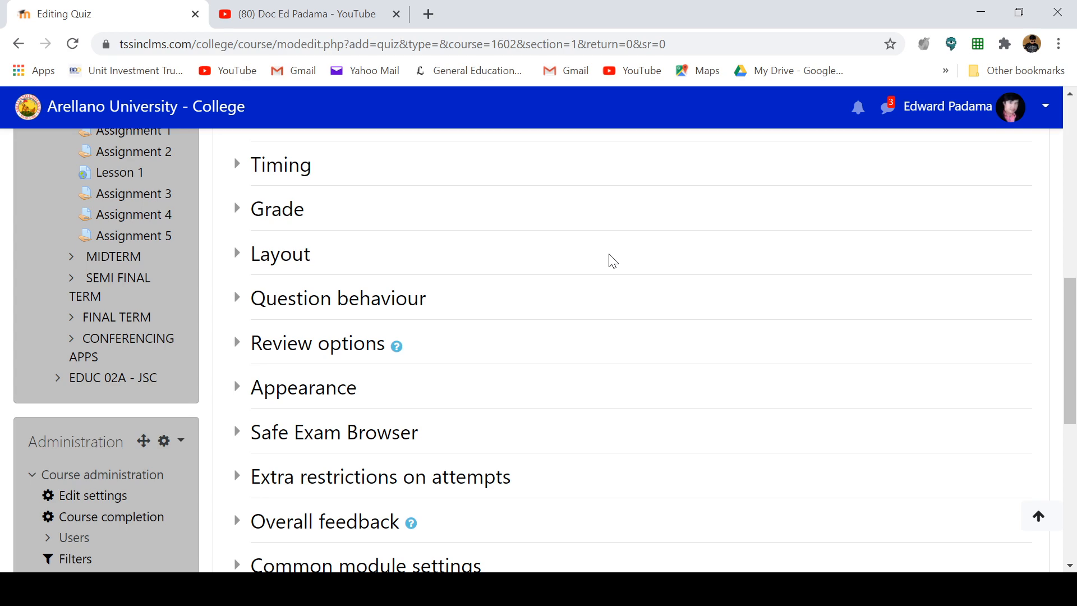
{"action": "scroll", "coordinate": [613, 260], "scroll_direction": "down", "scroll_amount": 6}
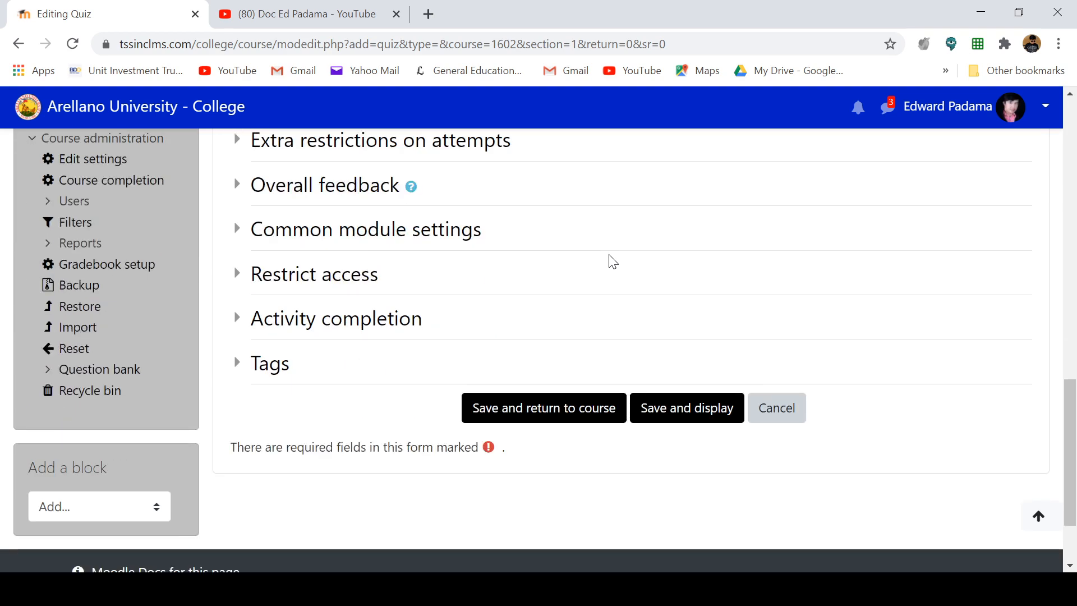
{"action": "scroll", "coordinate": [598, 337], "scroll_direction": "up", "scroll_amount": 2}
{"action": "scroll", "coordinate": [599, 336], "scroll_direction": "down", "scroll_amount": 2}
{"action": "scroll", "coordinate": [599, 335], "scroll_direction": "up", "scroll_amount": 4}
{"action": "scroll", "coordinate": [601, 335], "scroll_direction": "down", "scroll_amount": 2}
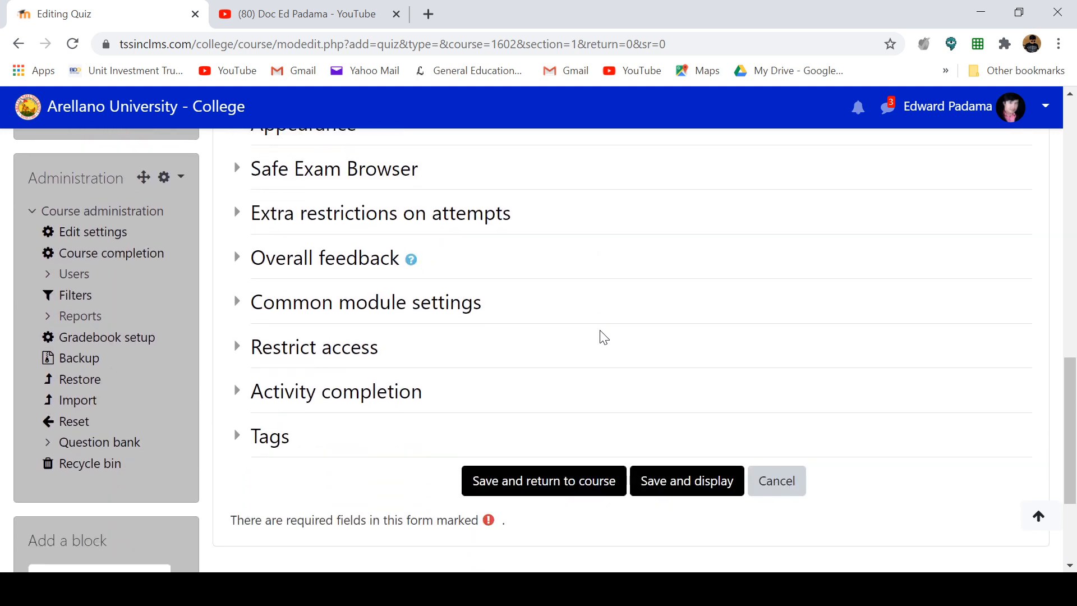
{"action": "scroll", "coordinate": [603, 337], "scroll_direction": "down", "scroll_amount": 2}
{"action": "left_click", "coordinate": [557, 415]}
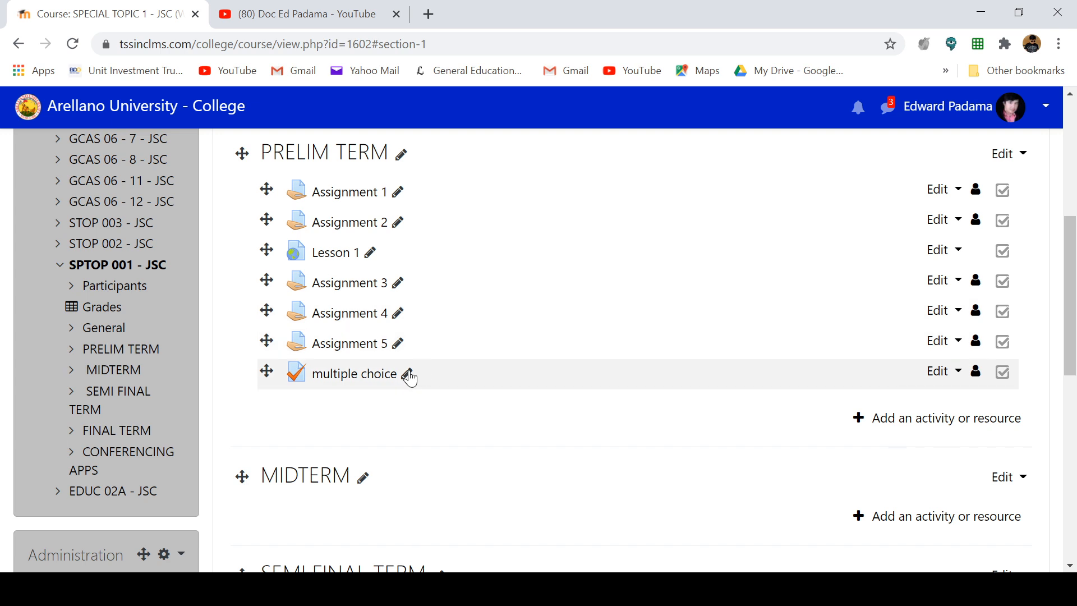
- Open the "multiple choice" quiz in the PRELIM TERM section and go to its question editing page
{"action": "left_click", "coordinate": [350, 377]}
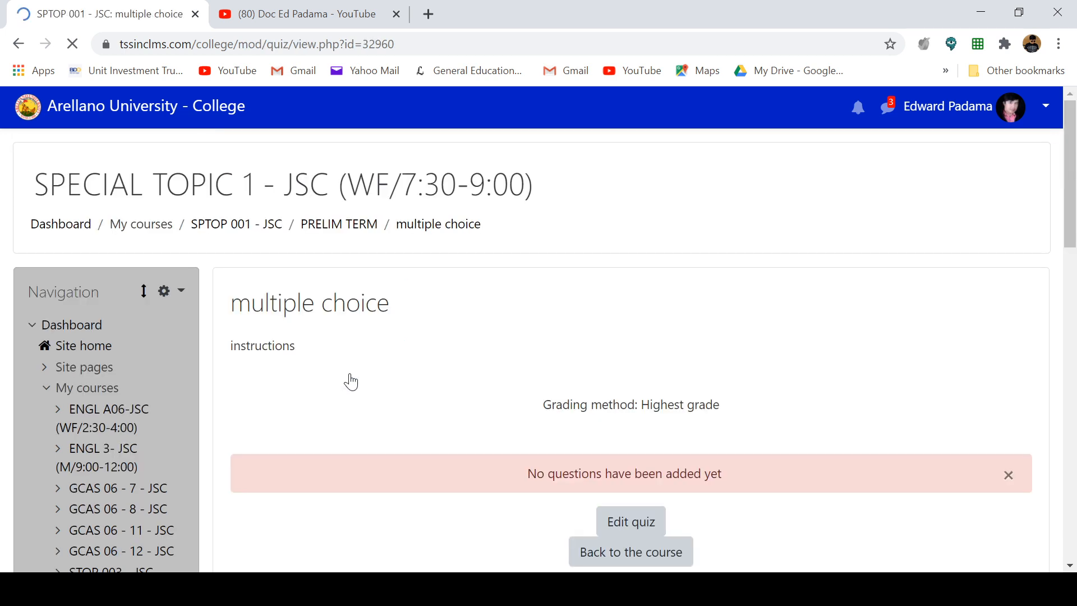
{"action": "scroll", "coordinate": [835, 337], "scroll_direction": "down", "scroll_amount": 3}
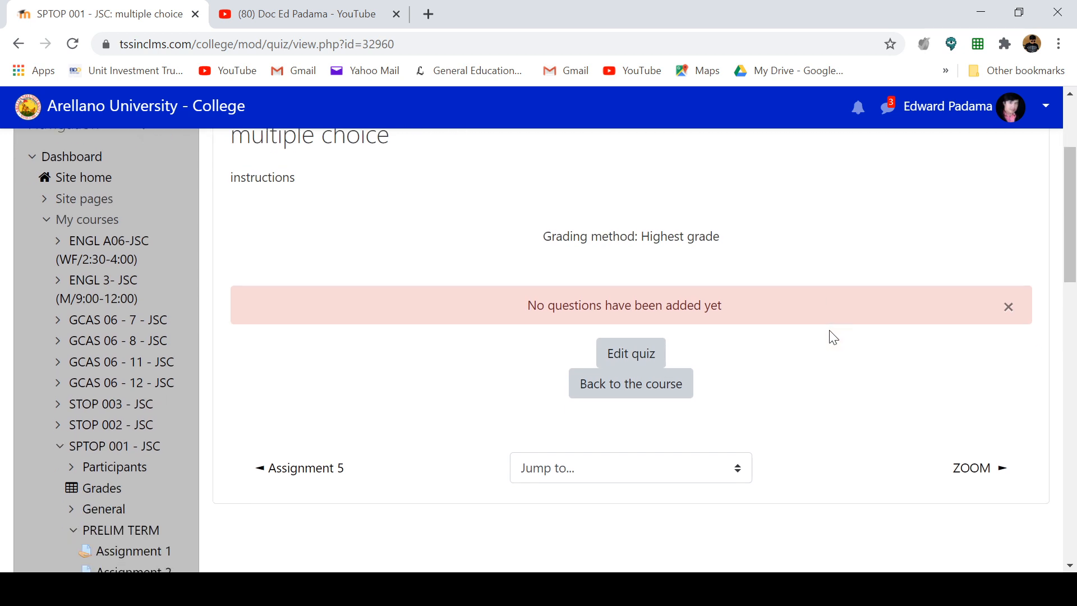
{"action": "scroll", "coordinate": [830, 338], "scroll_direction": "down", "scroll_amount": 2}
{"action": "scroll", "coordinate": [830, 338], "scroll_direction": "up", "scroll_amount": 2}
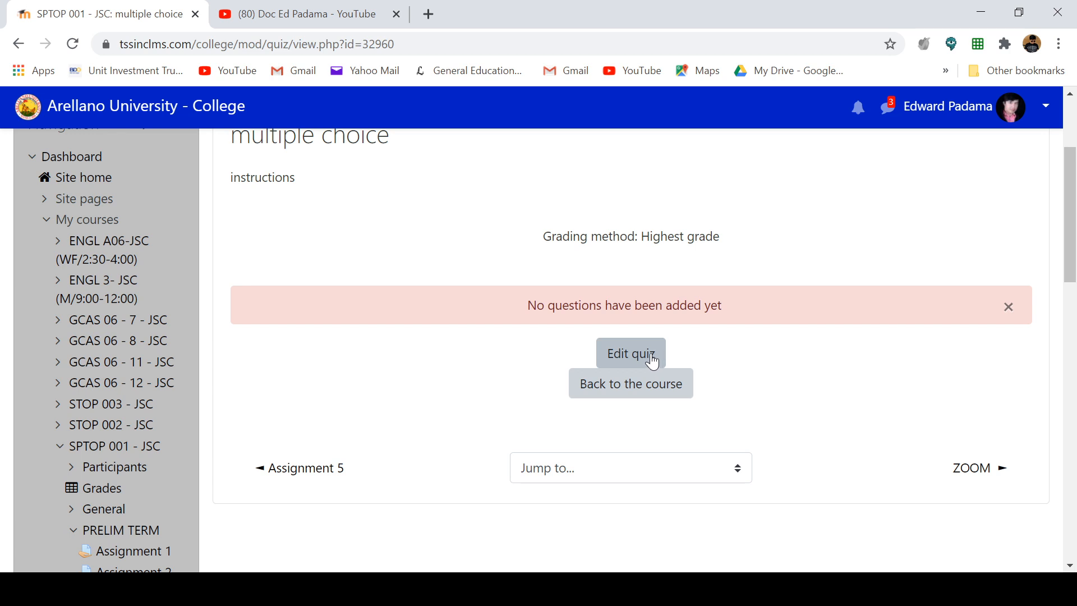
{"action": "scroll", "coordinate": [644, 361], "scroll_direction": "down", "scroll_amount": 4}
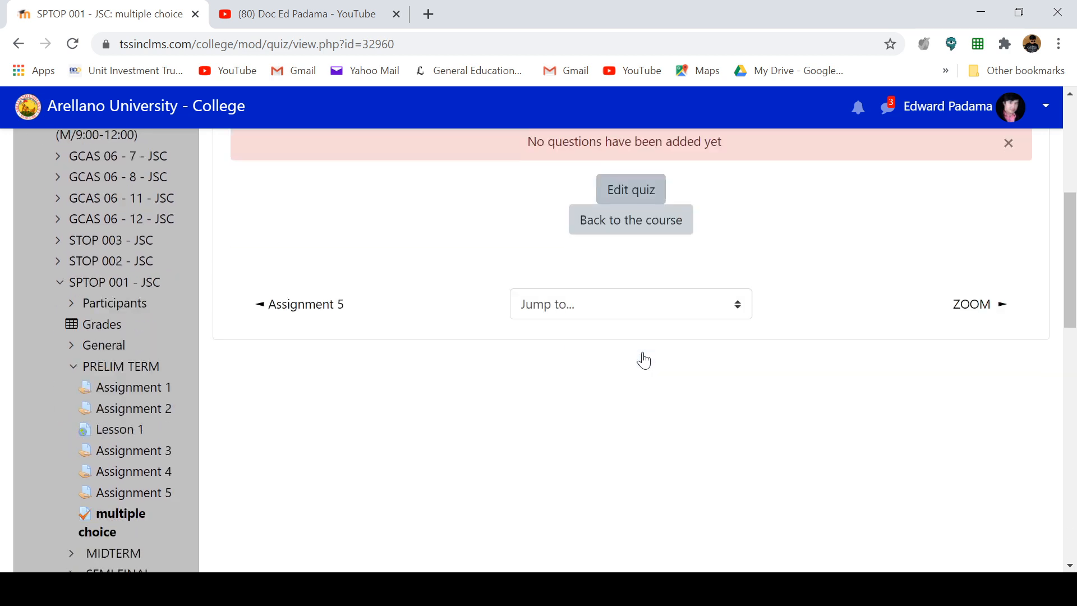
{"action": "scroll", "coordinate": [643, 362], "scroll_direction": "up", "scroll_amount": 7}
{"action": "scroll", "coordinate": [651, 365], "scroll_direction": "down", "scroll_amount": 3}
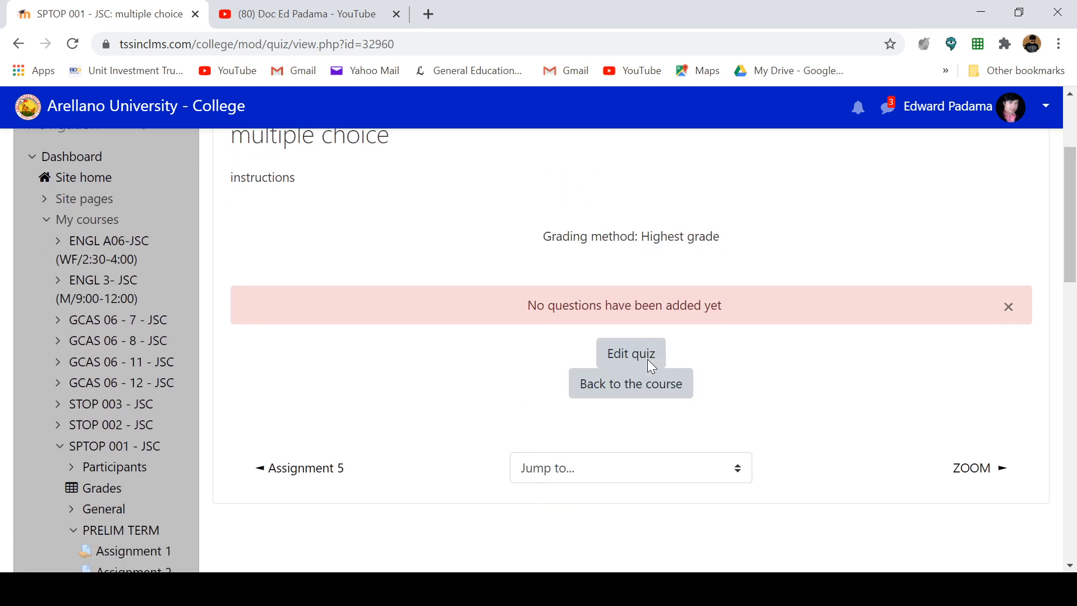
{"action": "left_click", "coordinate": [646, 360]}
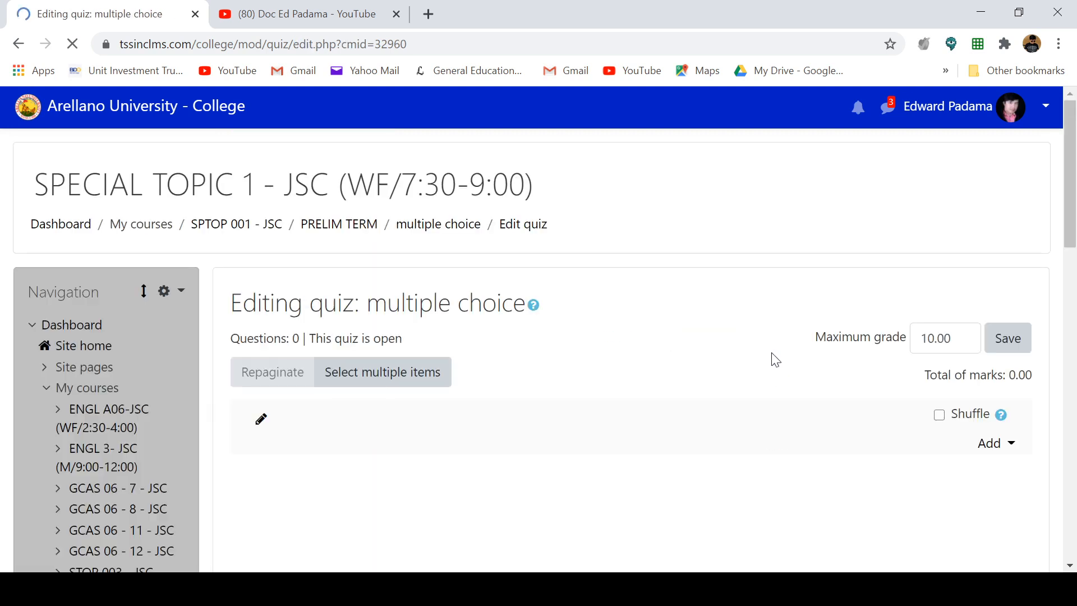
- Add a new question of the Multiple choice type to the quiz
{"action": "scroll", "coordinate": [773, 358], "scroll_direction": "down", "scroll_amount": 1}
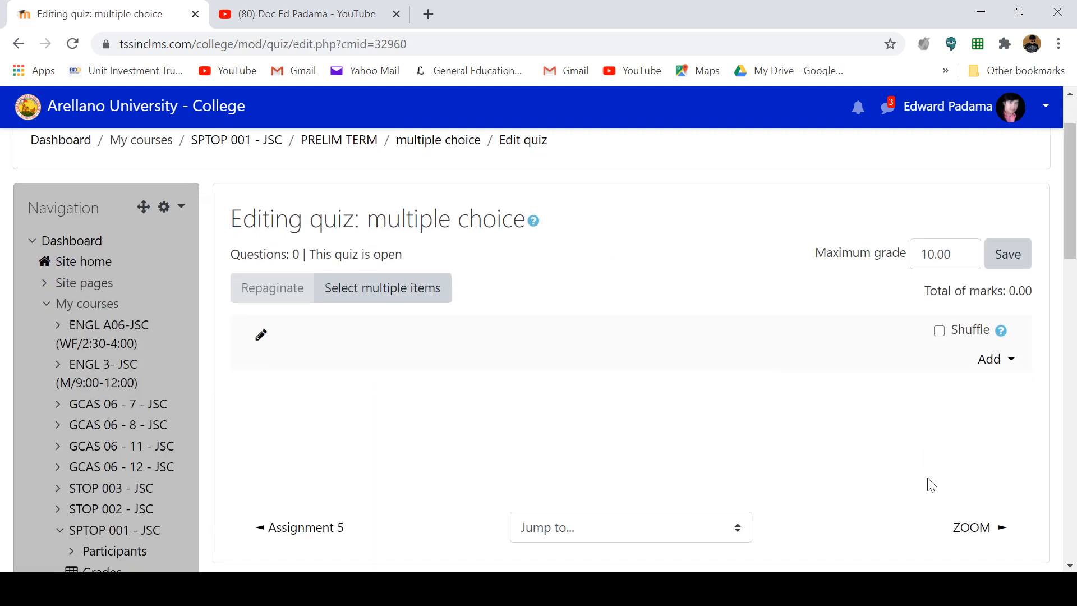
{"action": "left_click", "coordinate": [991, 363]}
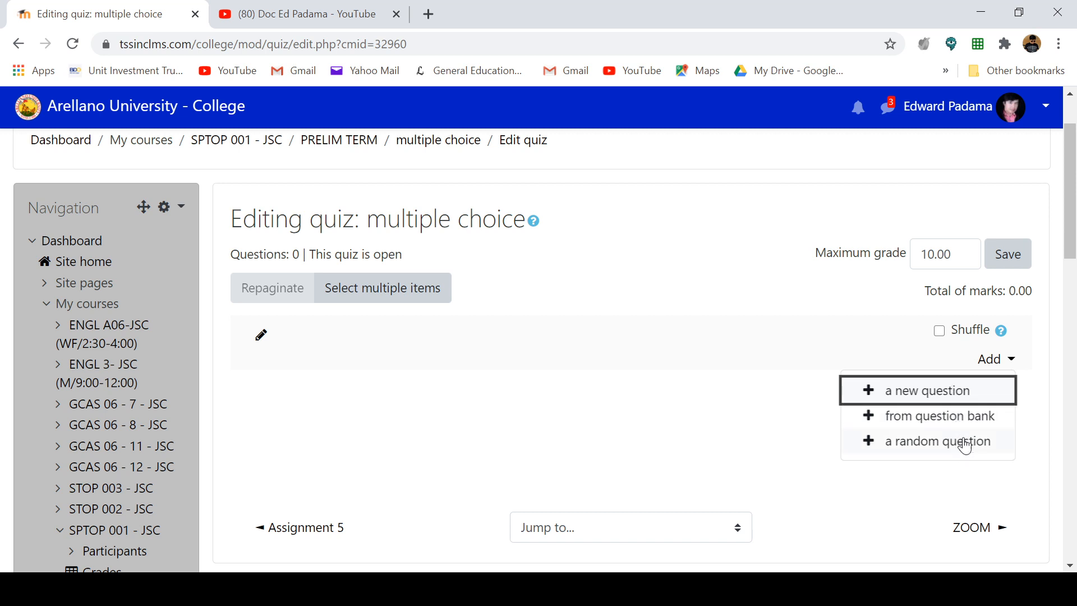
{"action": "left_click", "coordinate": [965, 395]}
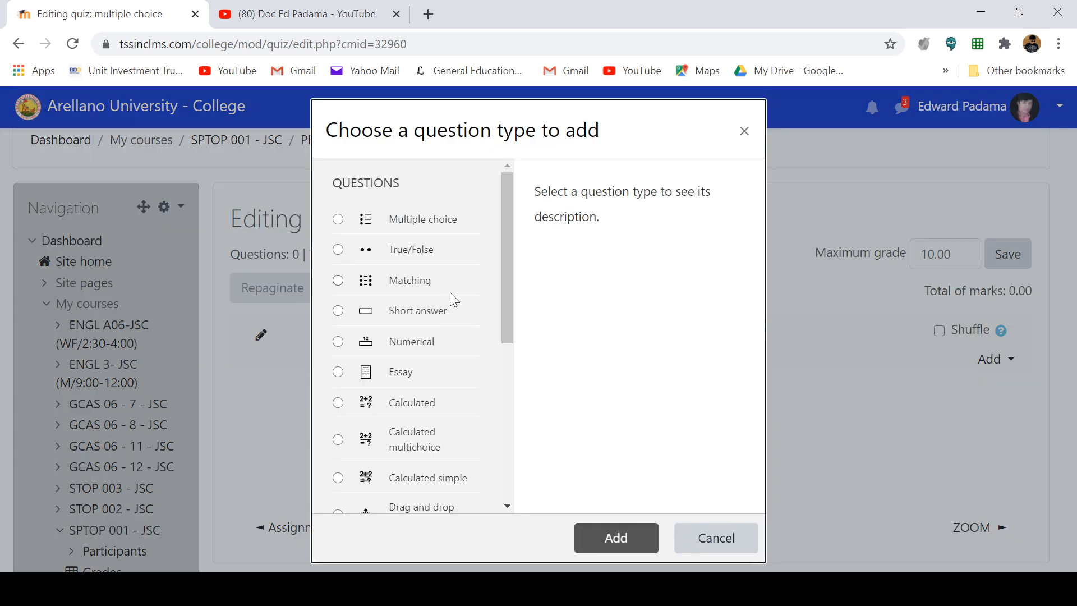
{"action": "mouse_move", "coordinate": [507, 264]}
{"action": "left_mouse_down"}
{"action": "mouse_move", "coordinate": [505, 402]}
{"action": "mouse_move", "coordinate": [515, 247]}
{"action": "mouse_move", "coordinate": [502, 416]}
{"action": "mouse_move", "coordinate": [524, 259]}
{"action": "left_mouse_up"}
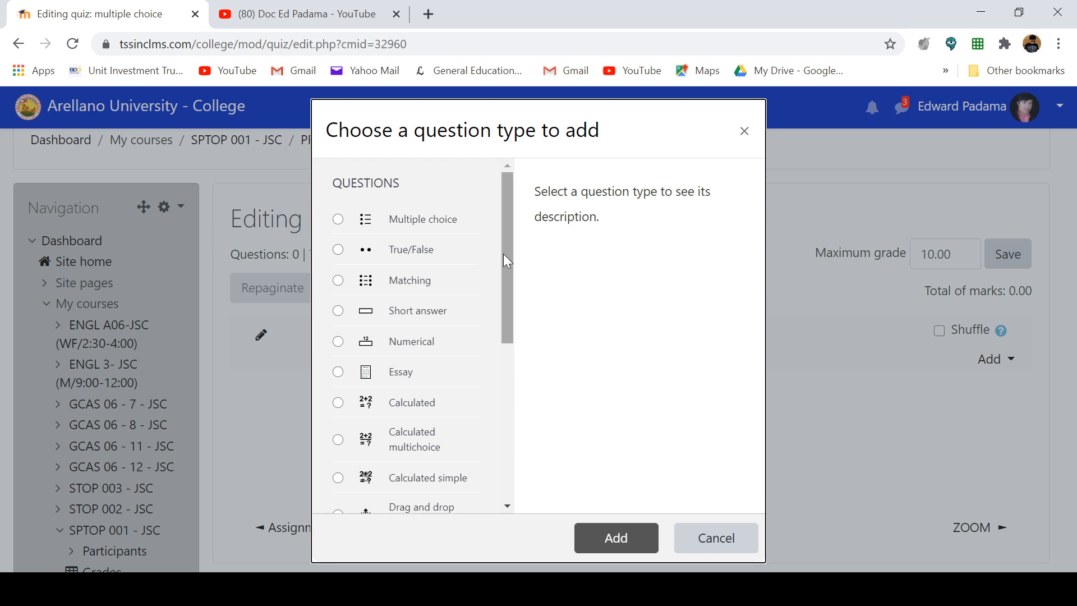
{"action": "left_click", "coordinate": [339, 220]}
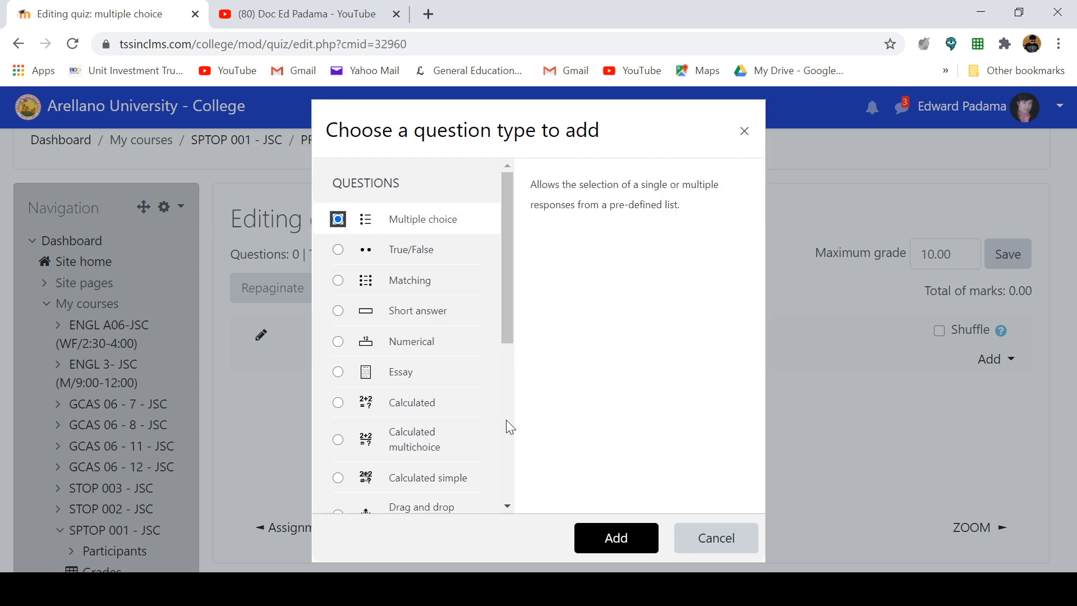
{"action": "left_click", "coordinate": [607, 543]}
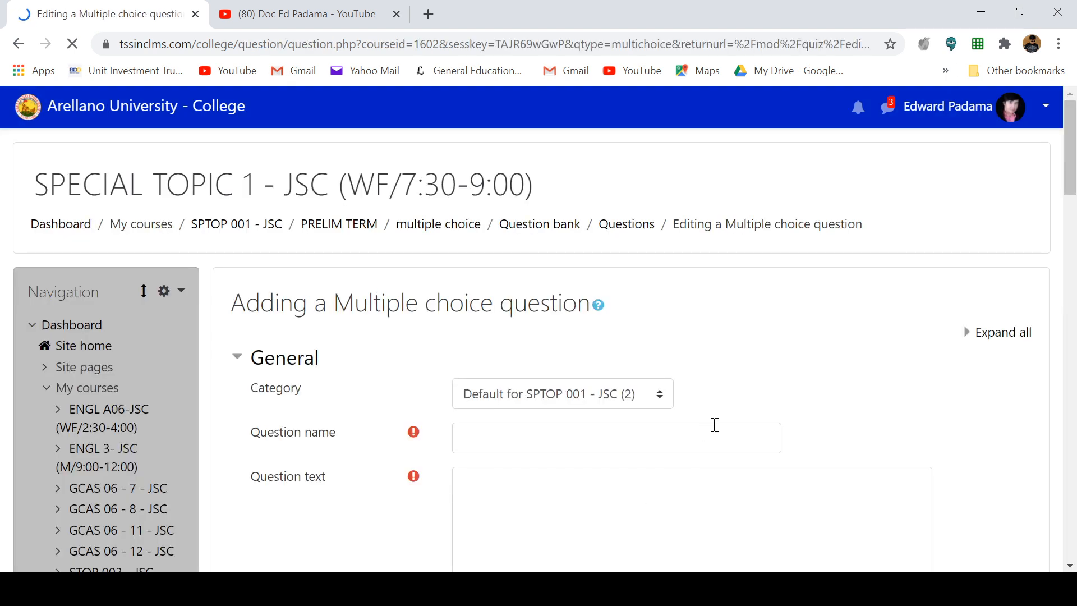
- Set the question name to 1
{"action": "scroll", "coordinate": [712, 423], "scroll_direction": "down", "scroll_amount": 2}
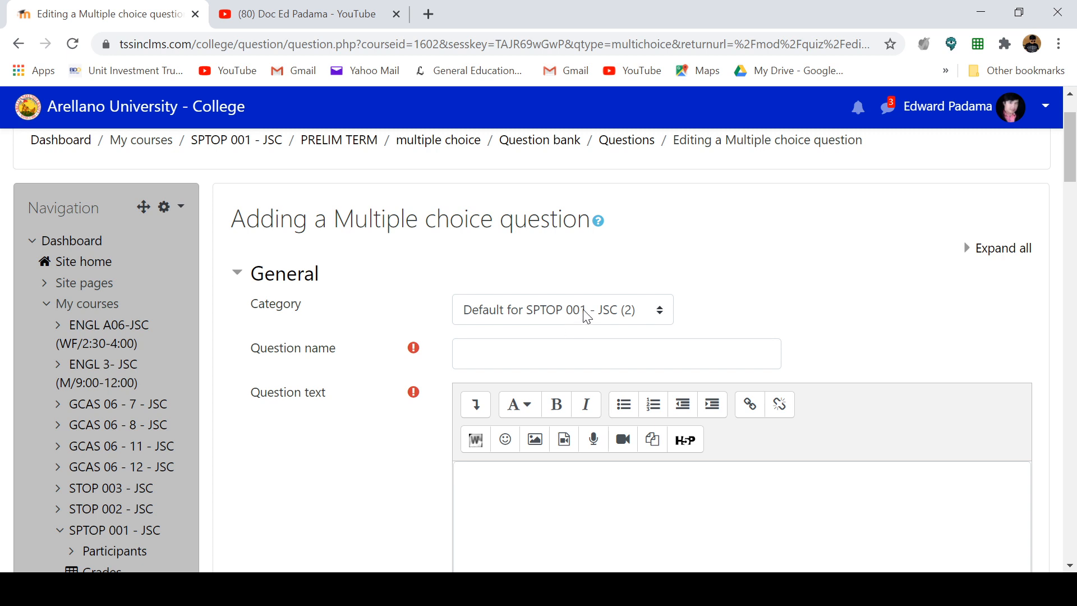
{"action": "left_click", "coordinate": [573, 347]}
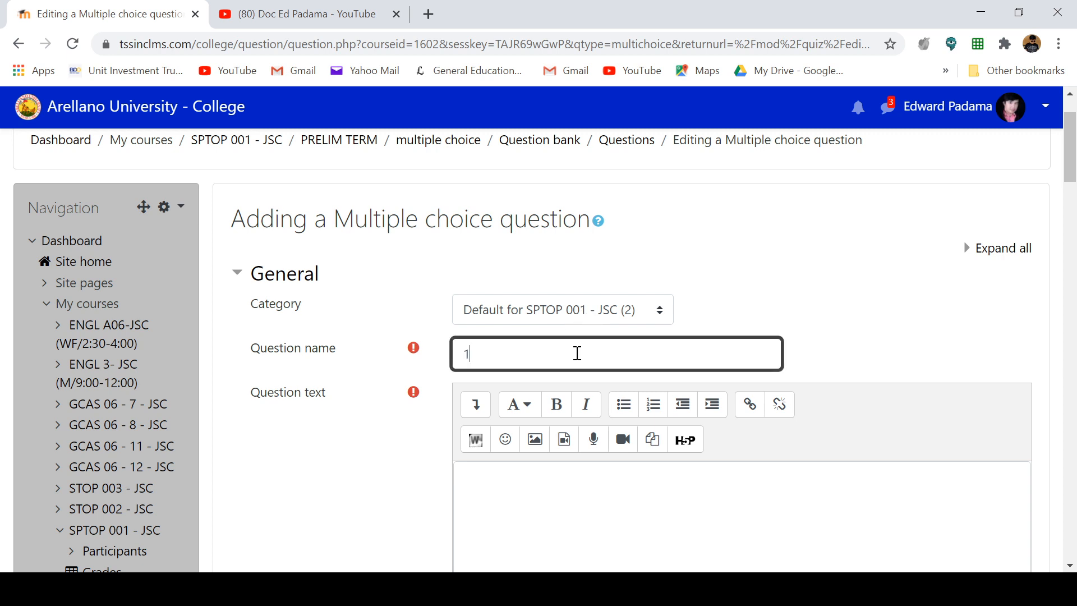
{"action": "type", "text": "1"}
- Enter "What is the source of information?" as the question text
{"action": "scroll", "coordinate": [578, 359], "scroll_direction": "down", "scroll_amount": 3}
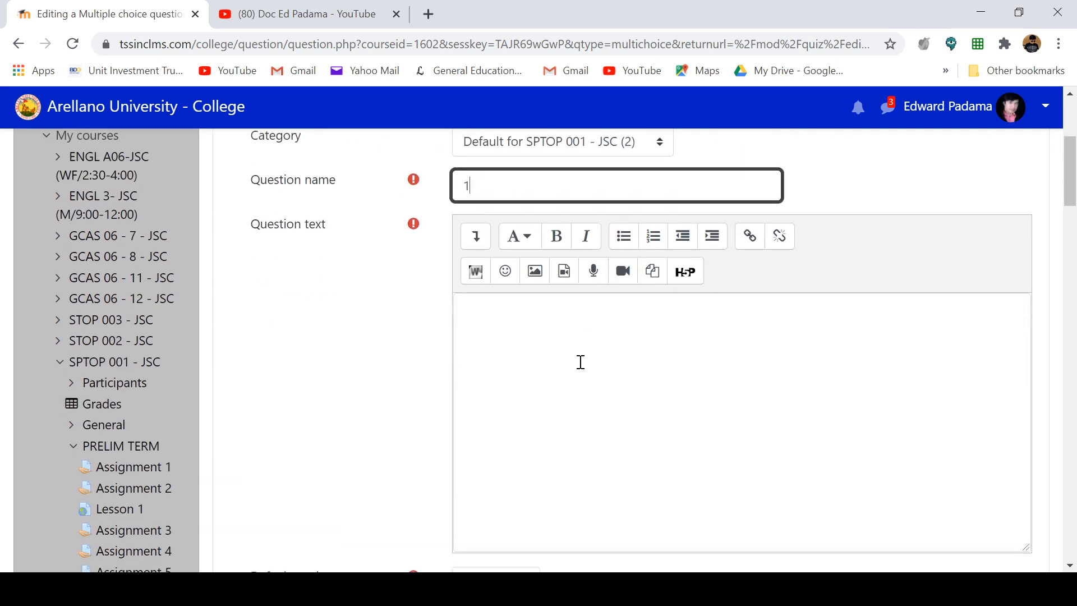
{"action": "left_click", "coordinate": [581, 364]}
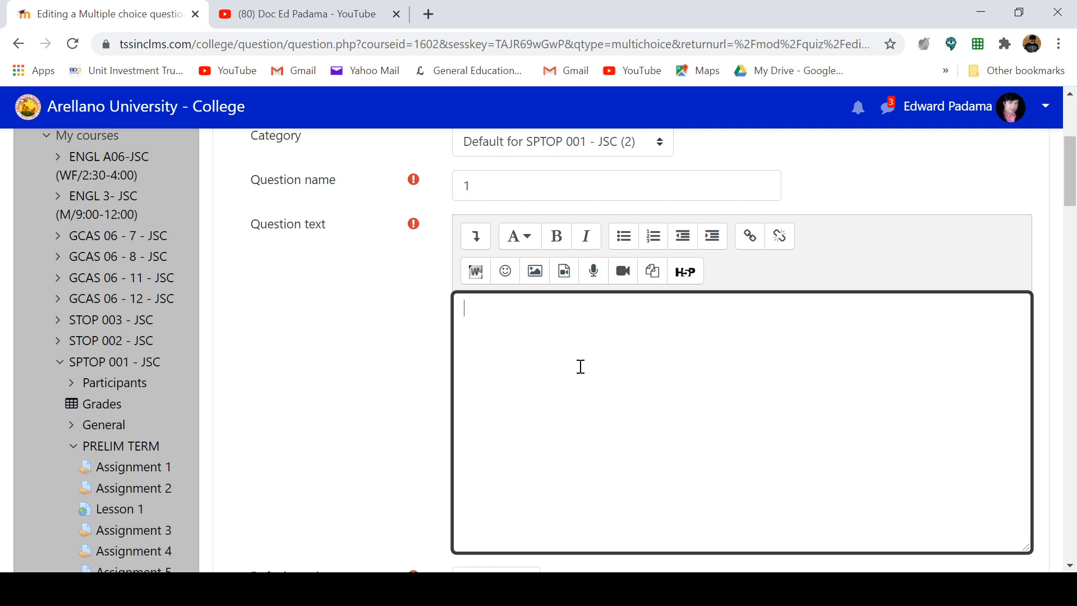
{"action": "type", "text": "The source of i"}
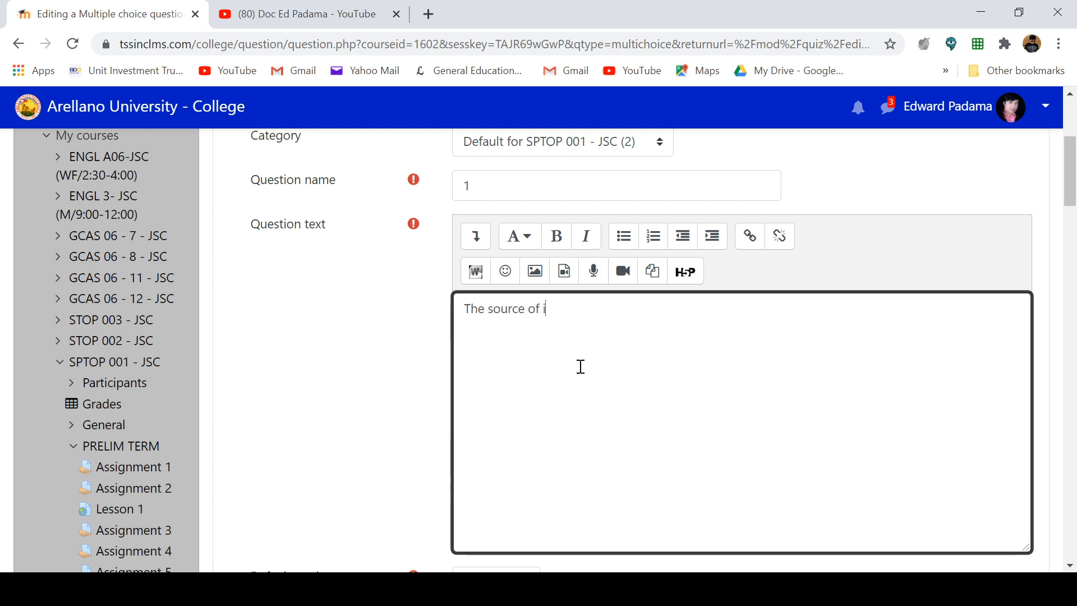
{"action": "type", "text": "nformation"}
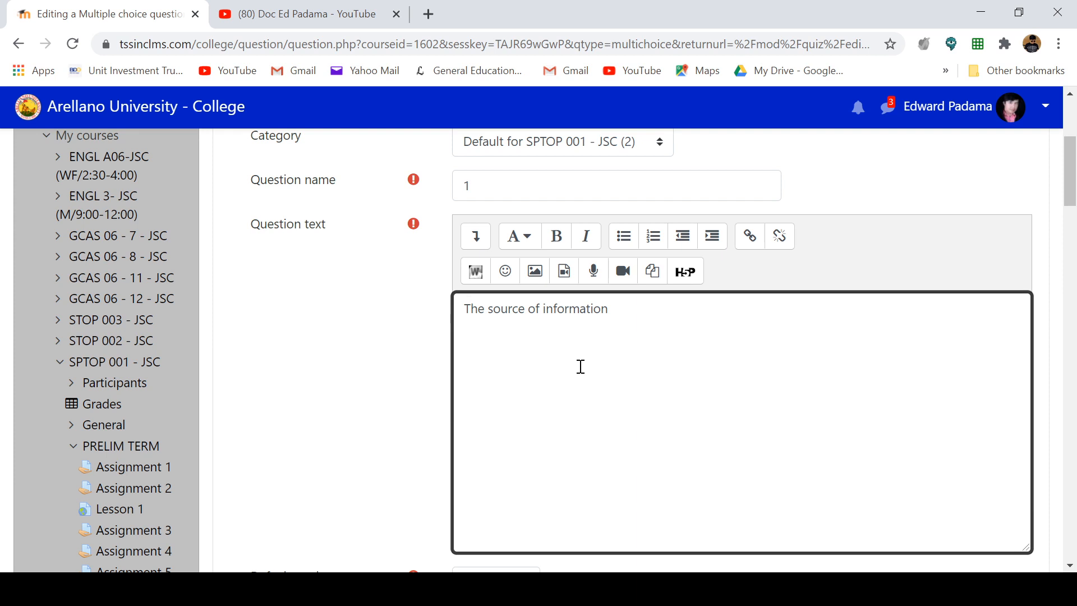
{"action": "key", "text": "Home"}
{"action": "key", "text": "Delete"}
{"action": "type", "text": "What "}
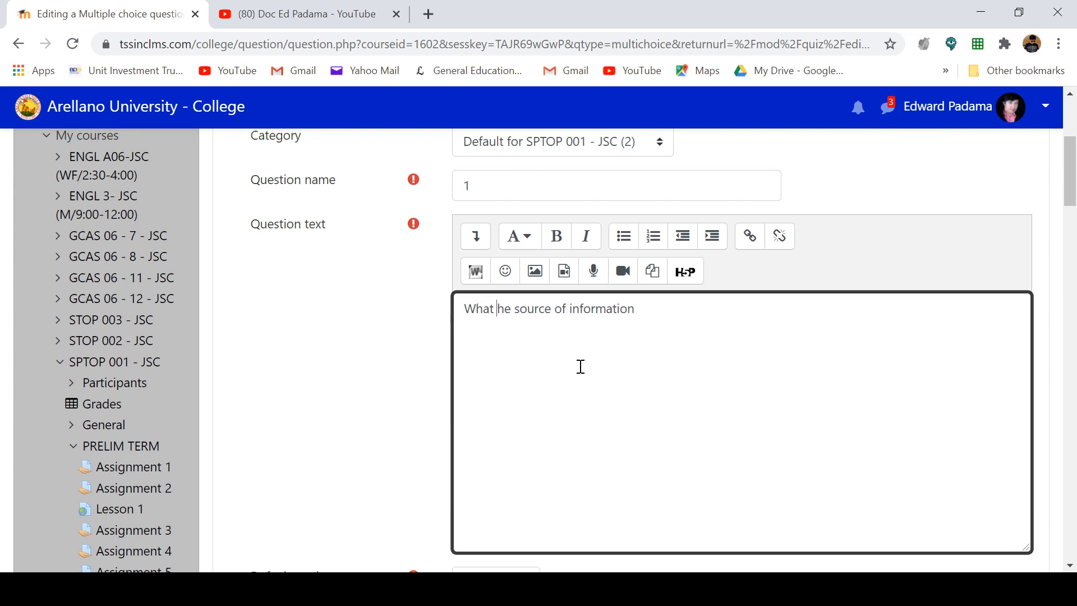
{"action": "type", "text": "is t"}
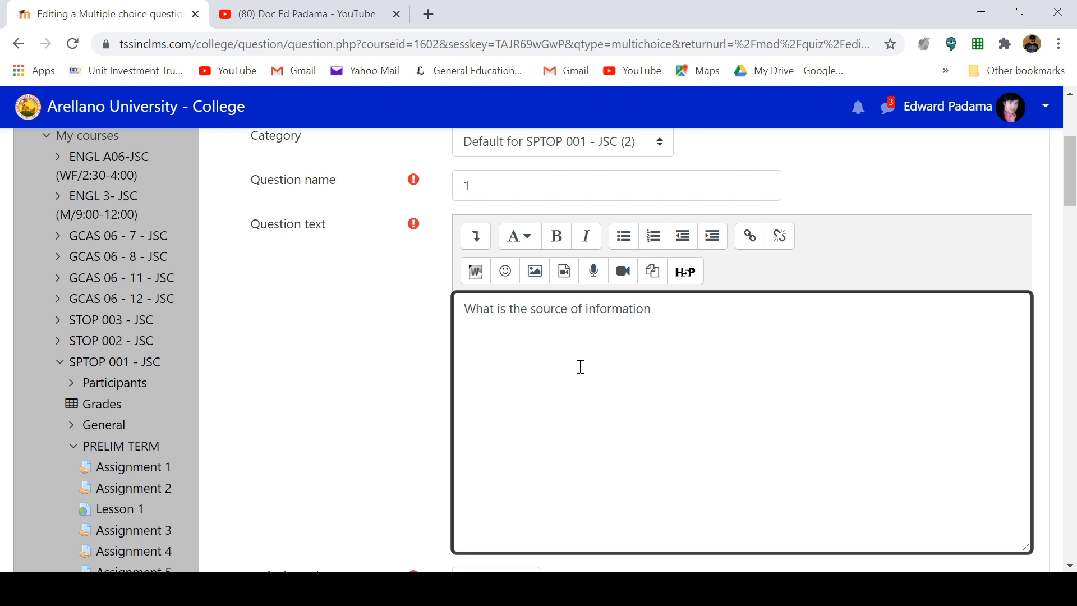
{"action": "key", "text": "End"}
{"action": "type", "text": "?"}
{"action": "scroll", "coordinate": [581, 366], "scroll_direction": "down", "scroll_amount": 3}
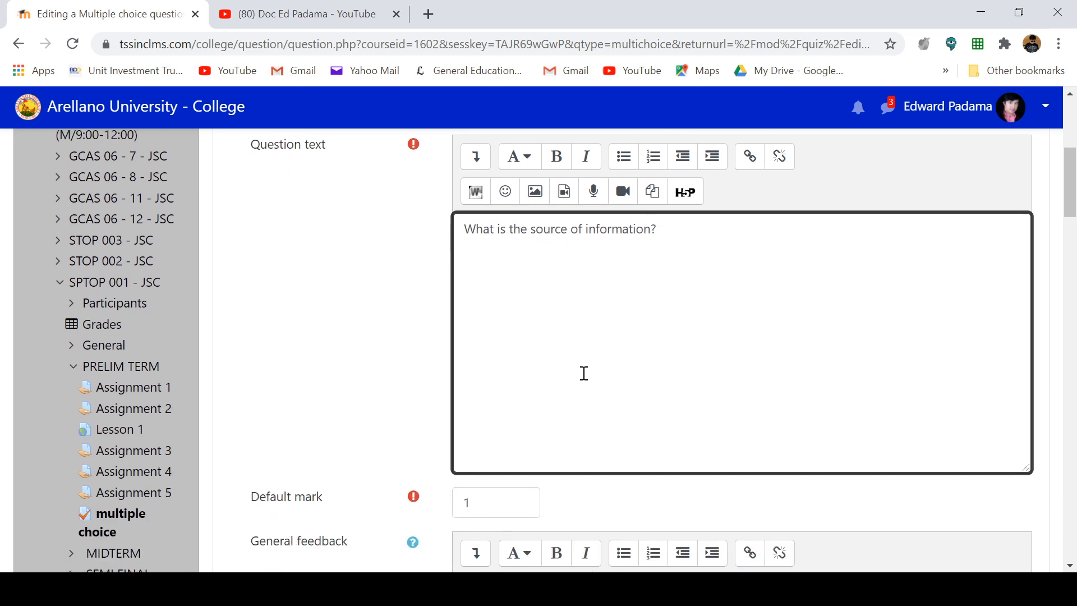
{"action": "scroll", "coordinate": [585, 372], "scroll_direction": "up", "scroll_amount": 3}
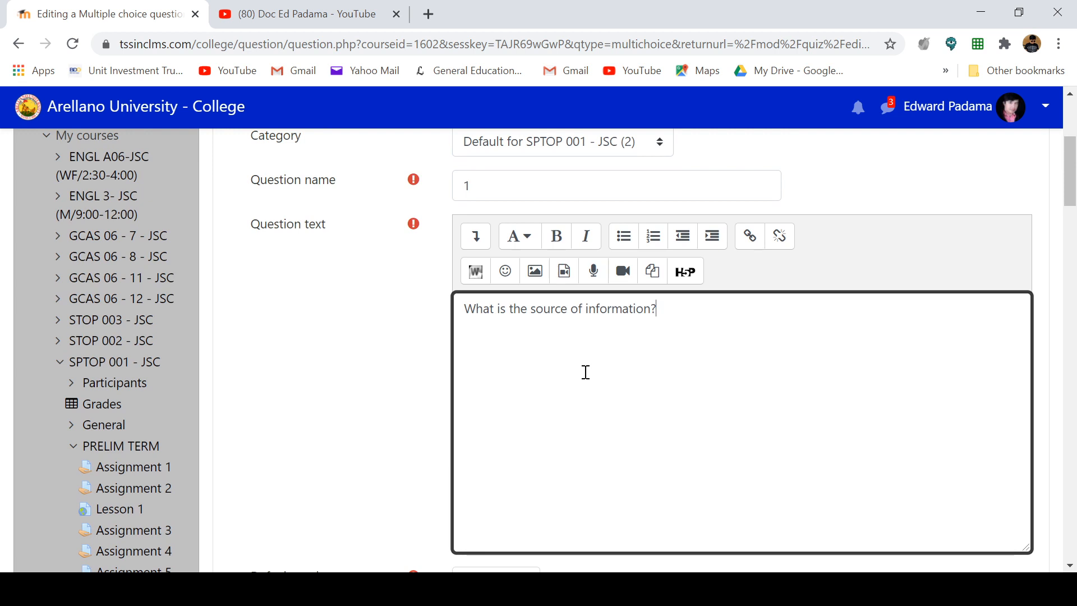
- Review the question's default mark, general feedback, one or multiple answers, shuffle, choice numbering and standard instructions settings without changing them
{"action": "scroll", "coordinate": [585, 372], "scroll_direction": "down", "scroll_amount": 3}
{"action": "scroll", "coordinate": [586, 372], "scroll_direction": "down", "scroll_amount": 2}
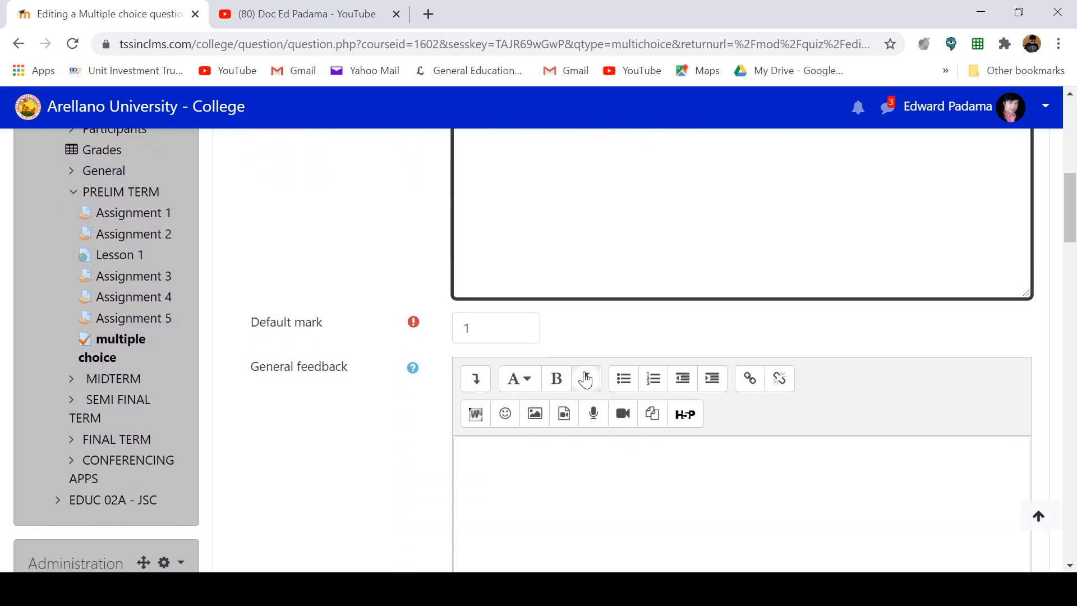
{"action": "scroll", "coordinate": [584, 371], "scroll_direction": "down", "scroll_amount": 1}
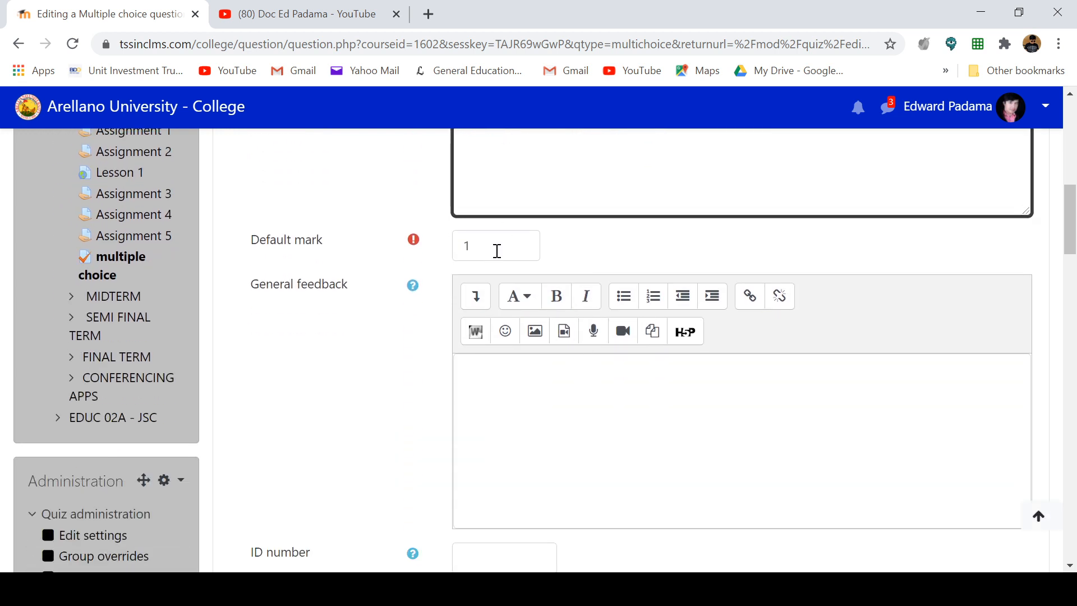
{"action": "scroll", "coordinate": [498, 249], "scroll_direction": "down", "scroll_amount": 1}
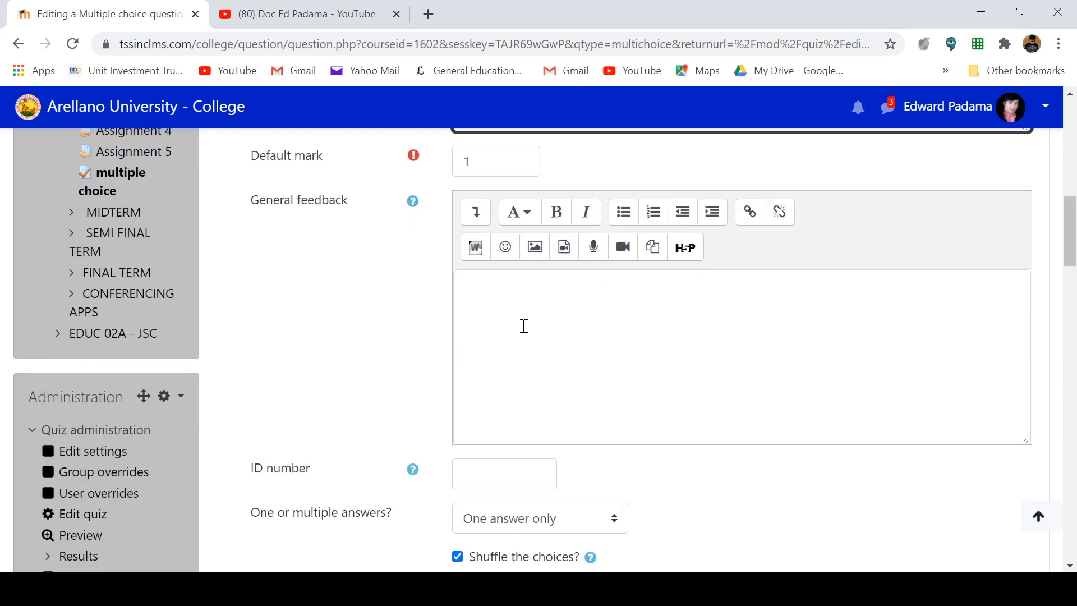
{"action": "scroll", "coordinate": [522, 325], "scroll_direction": "down", "scroll_amount": 1}
{"action": "scroll", "coordinate": [524, 325], "scroll_direction": "up", "scroll_amount": 1}
{"action": "scroll", "coordinate": [522, 324], "scroll_direction": "down", "scroll_amount": 3}
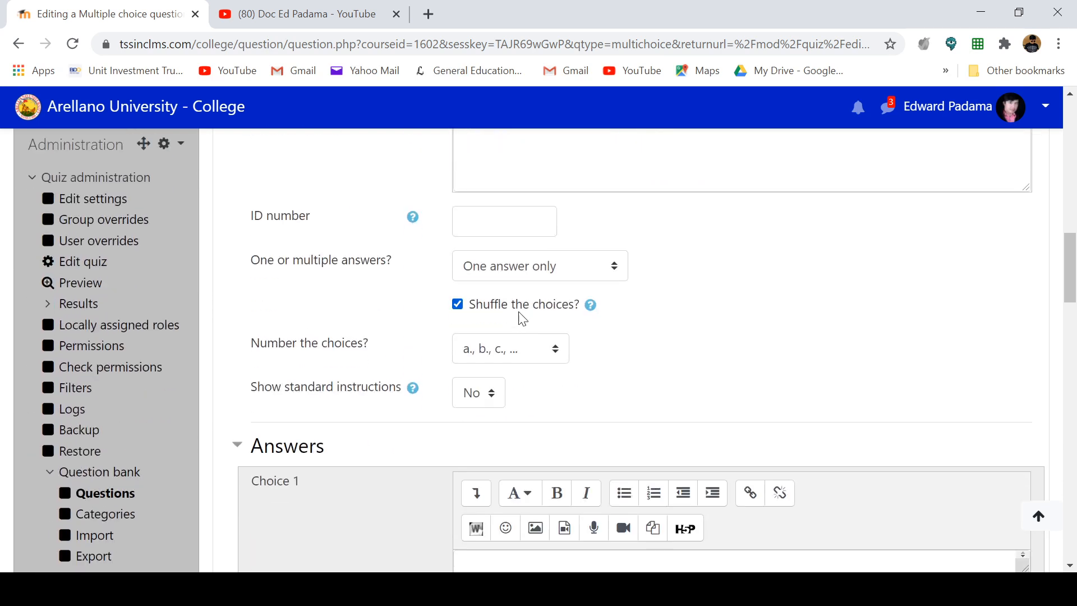
{"action": "left_click", "coordinate": [505, 275]}
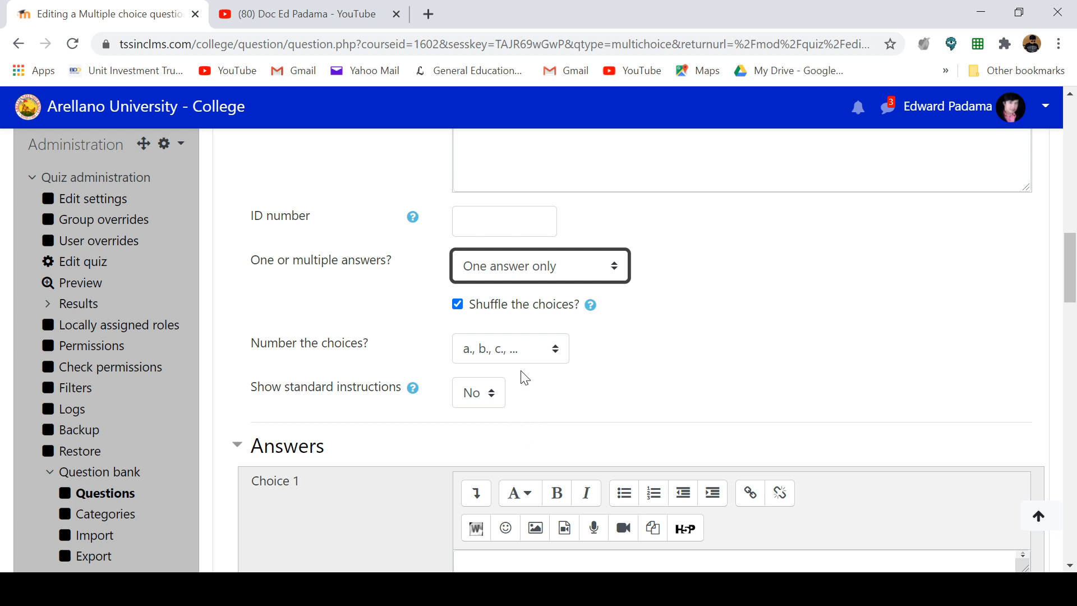
{"action": "scroll", "coordinate": [525, 379], "scroll_direction": "down", "scroll_amount": 1}
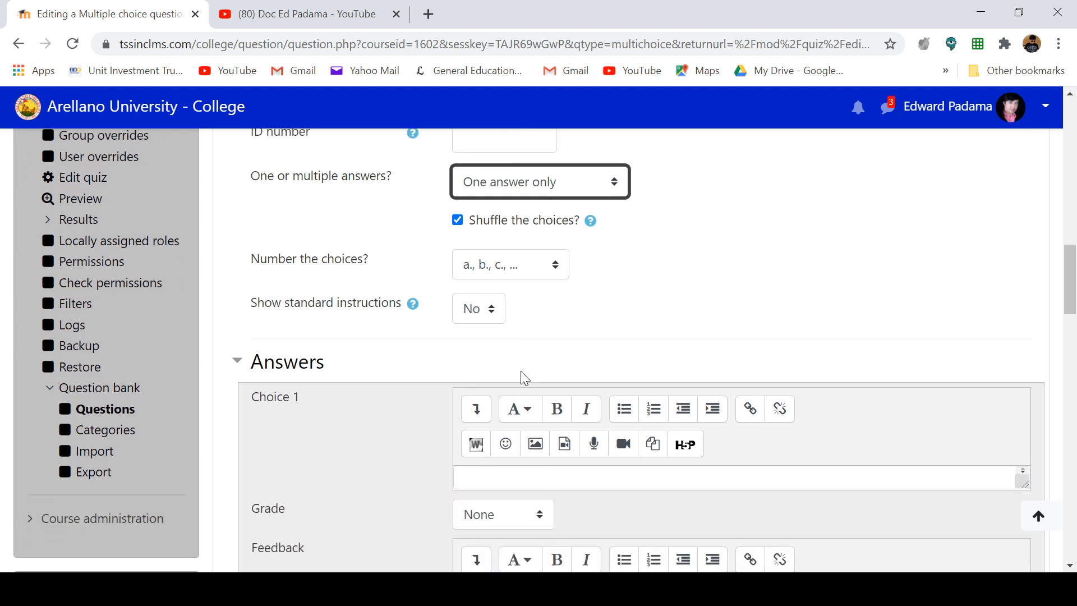
{"action": "left_click", "coordinate": [538, 272]}
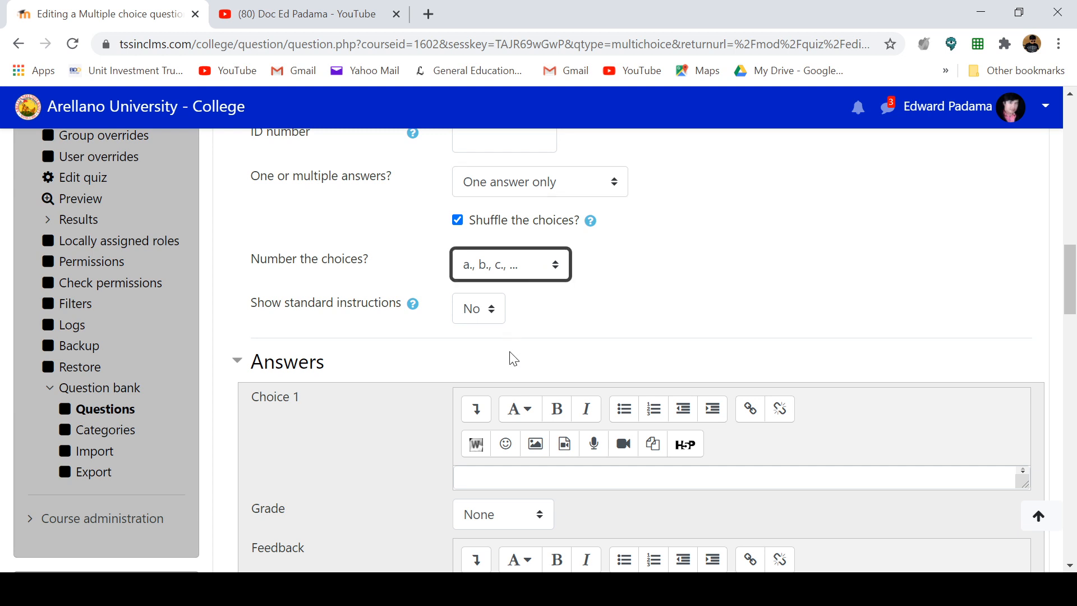
{"action": "left_click", "coordinate": [684, 284]}
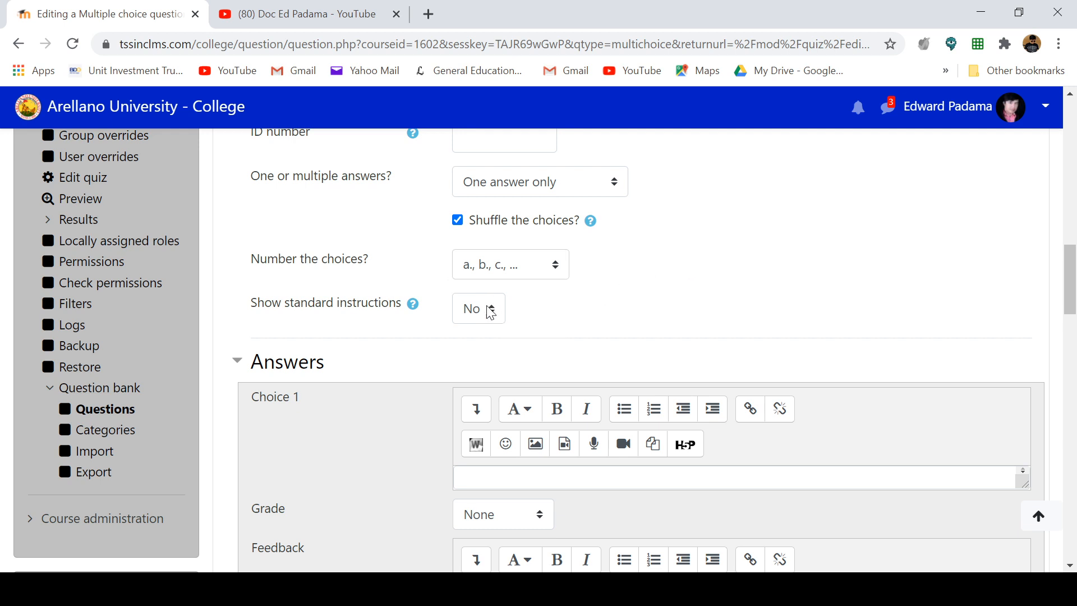
- Look through the Answers section from Choice 1 to Choice 5, including the option for adding more choices
{"action": "scroll", "coordinate": [534, 329], "scroll_direction": "down", "scroll_amount": 3}
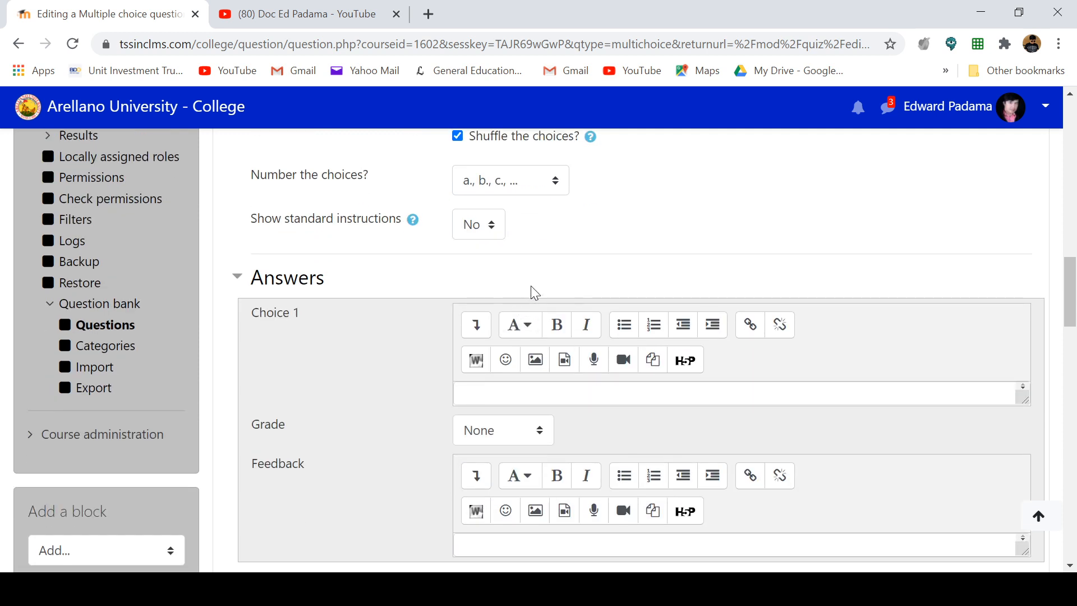
{"action": "scroll", "coordinate": [536, 291], "scroll_direction": "up", "scroll_amount": 2}
{"action": "scroll", "coordinate": [534, 294], "scroll_direction": "down", "scroll_amount": 2}
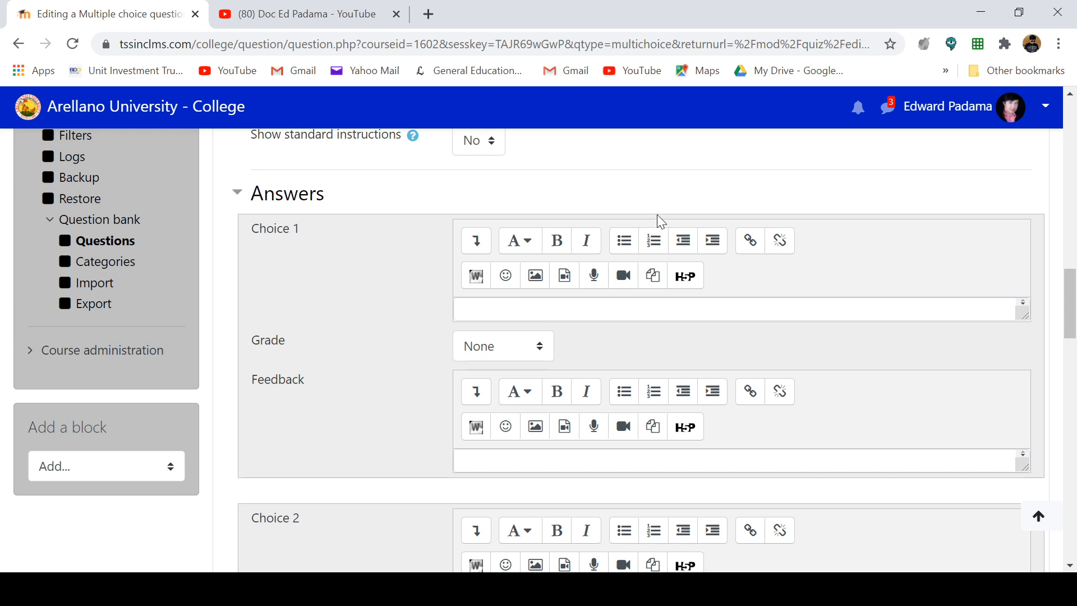
{"action": "scroll", "coordinate": [299, 240], "scroll_direction": "down", "scroll_amount": 18}
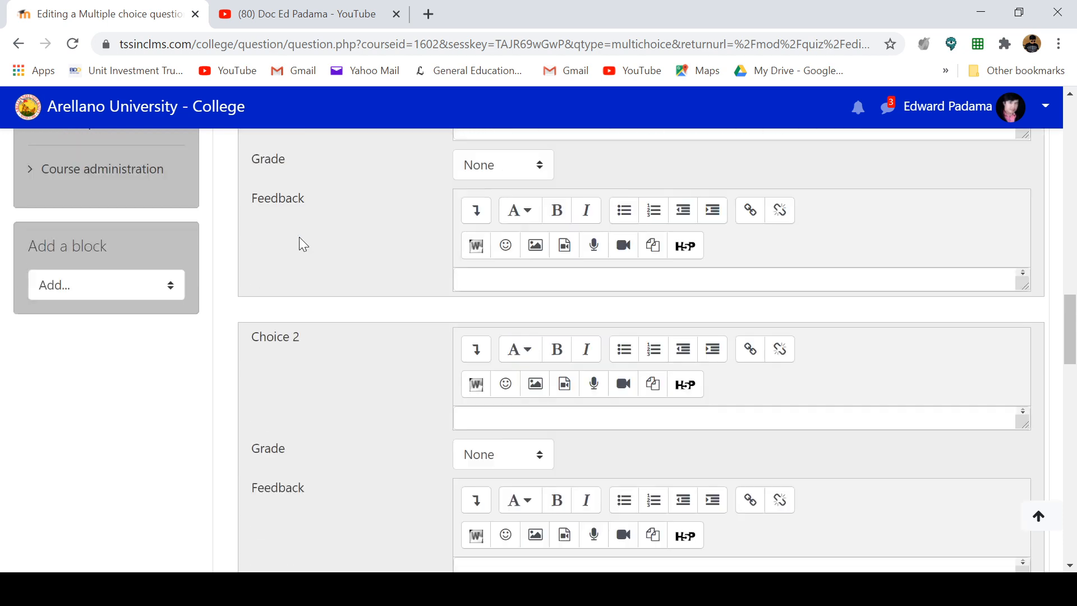
{"action": "scroll", "coordinate": [300, 243], "scroll_direction": "down", "scroll_amount": 3}
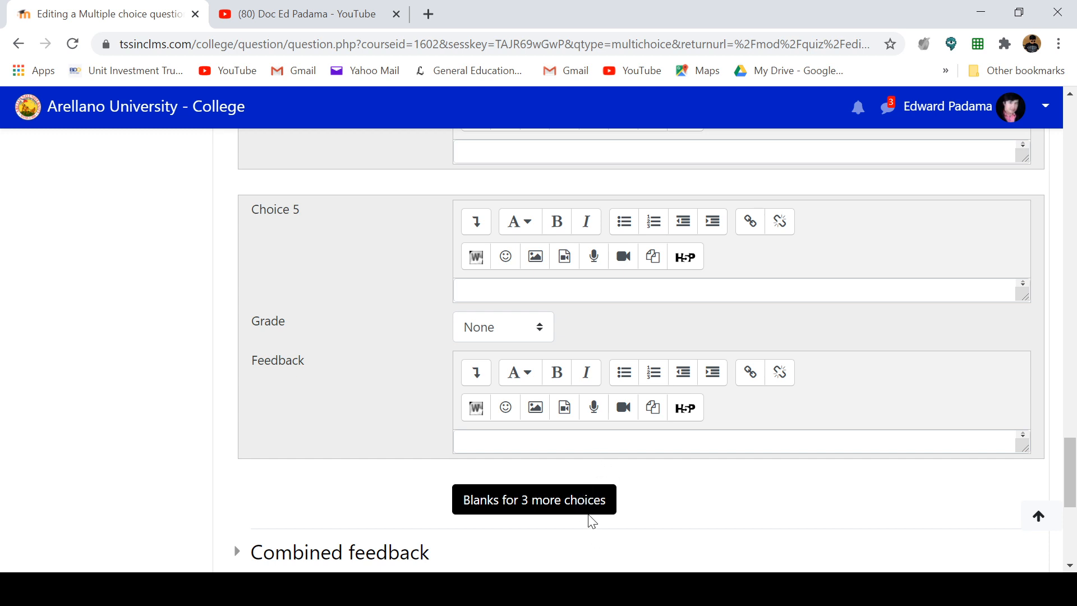
{"action": "scroll", "coordinate": [589, 515], "scroll_direction": "up", "scroll_amount": 12}
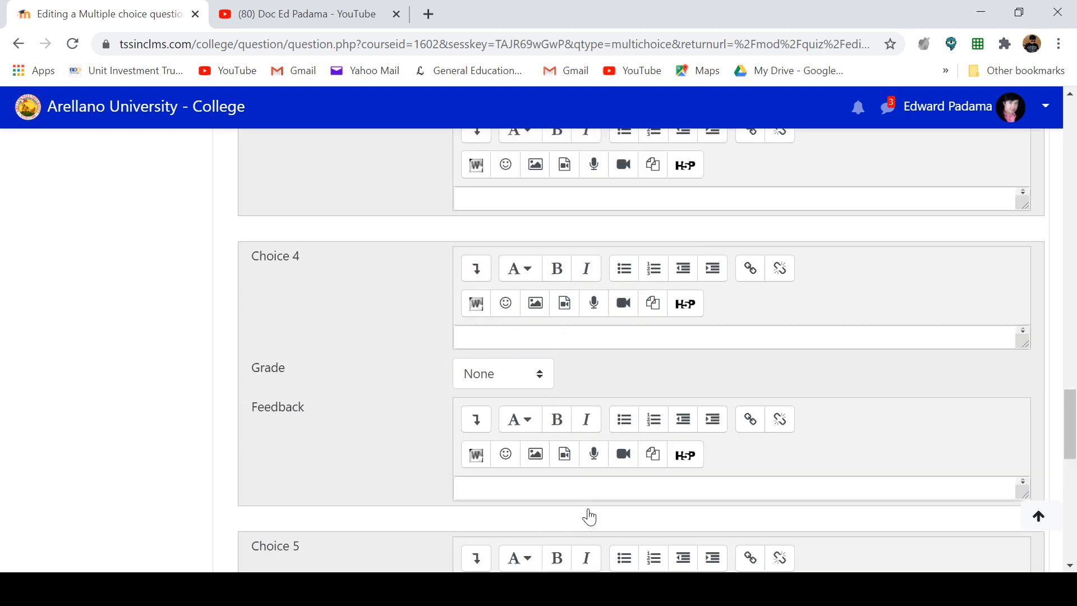
{"action": "scroll", "coordinate": [592, 518], "scroll_direction": "up", "scroll_amount": 10}
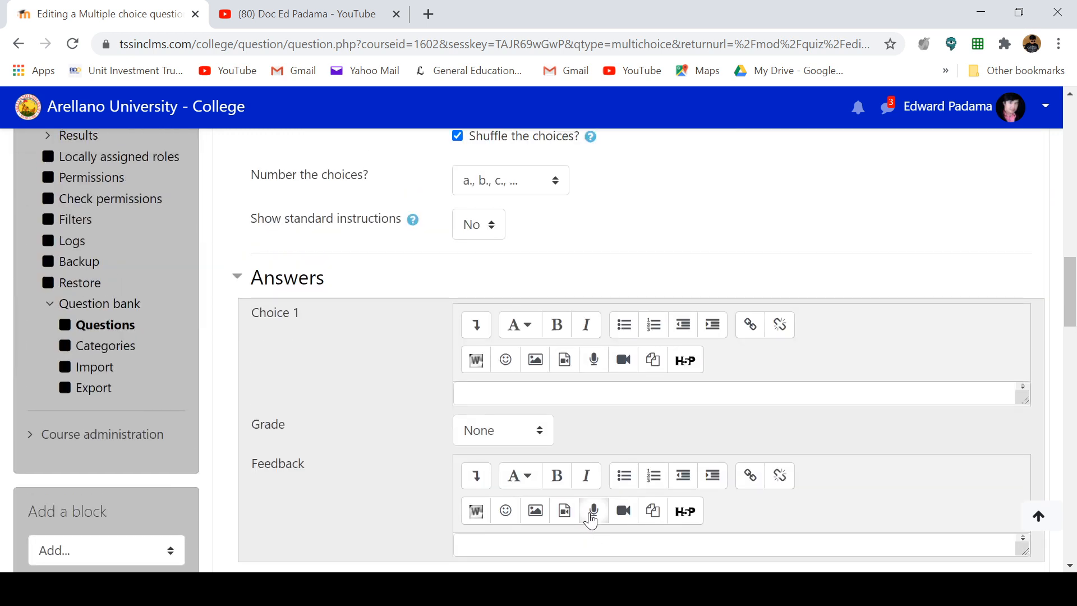
{"action": "scroll", "coordinate": [589, 515], "scroll_direction": "down", "scroll_amount": 2}
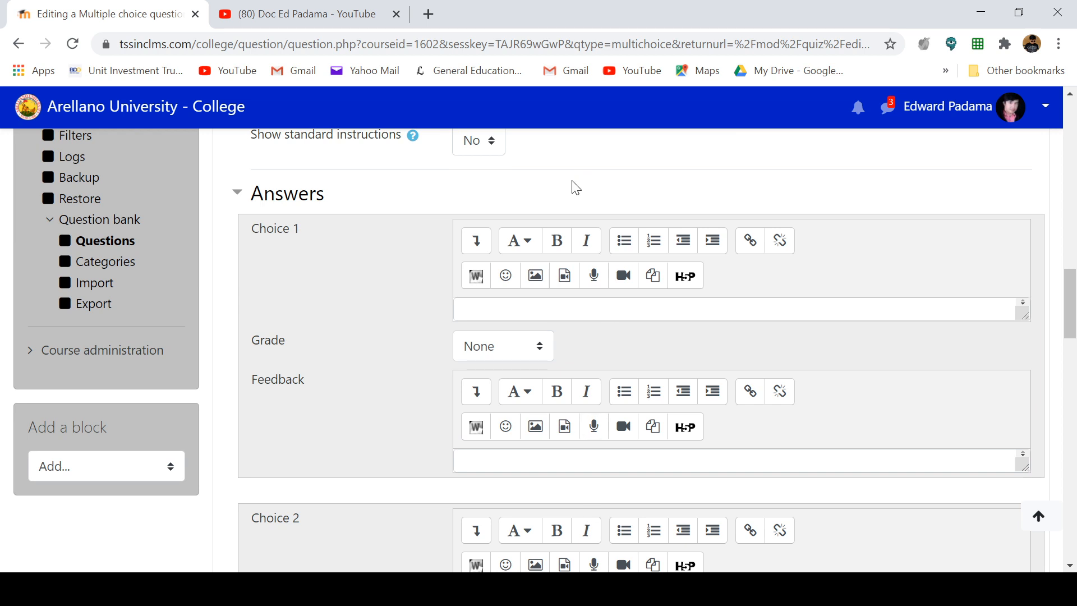
- Enter "speaker" as Choice 1 and set its grade to 100%
{"action": "left_click", "coordinate": [497, 306]}
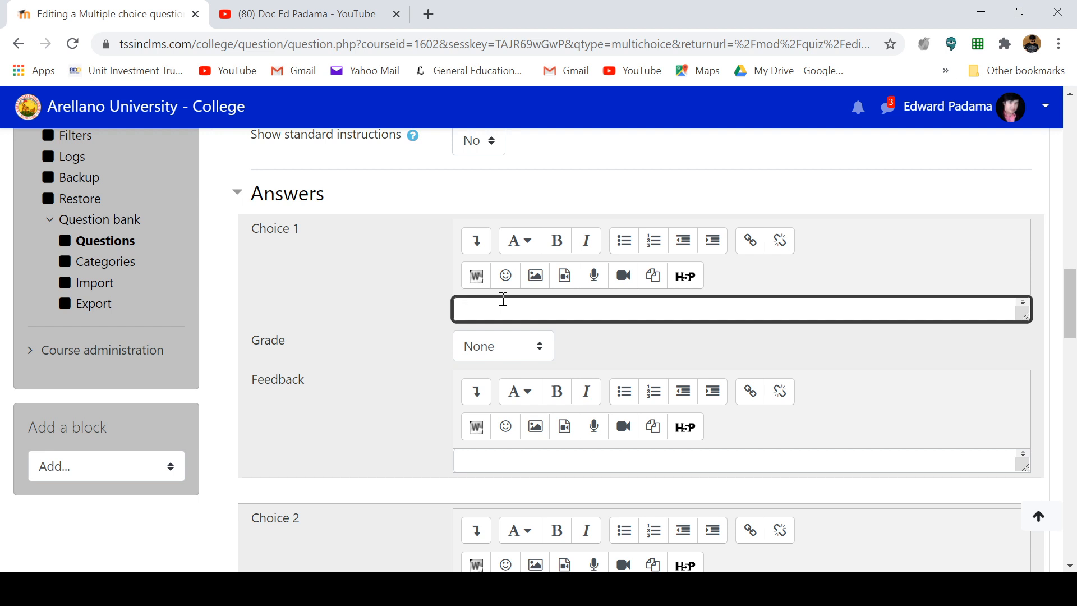
{"action": "type", "text": "speaker"}
{"action": "left_click", "coordinate": [523, 356]}
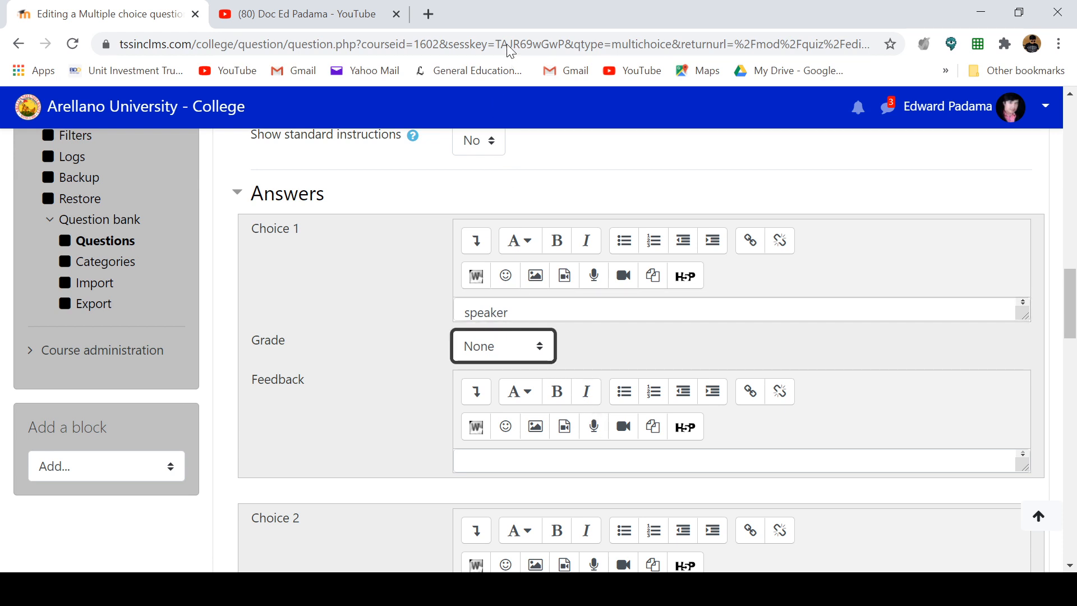
{"action": "left_click", "coordinate": [517, 17]}
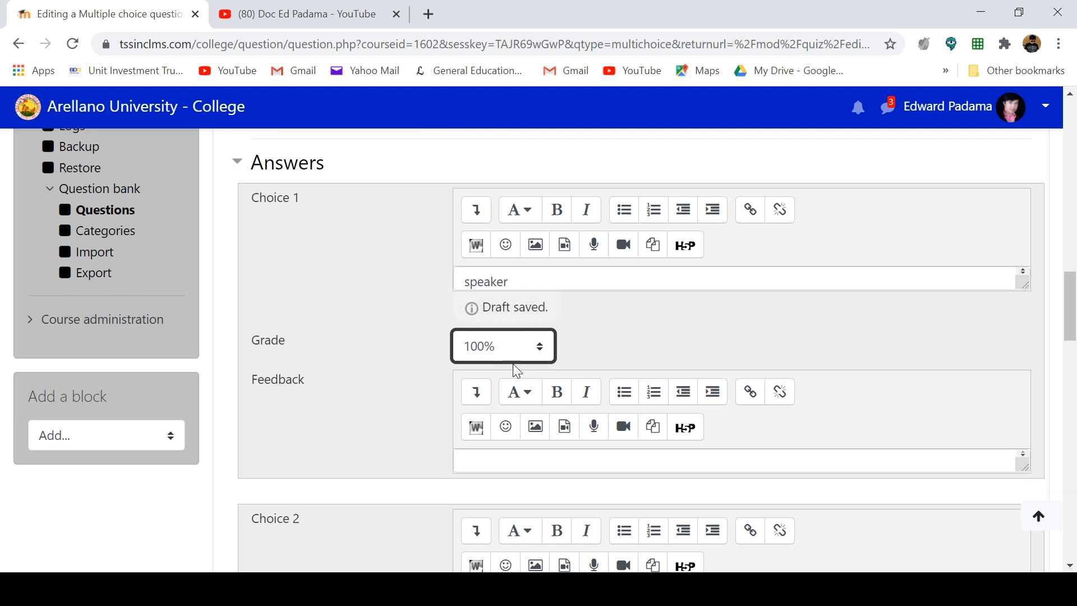
- Enter "congratulations!!!" as the feedback for Choice 1
{"action": "left_click", "coordinate": [504, 454]}
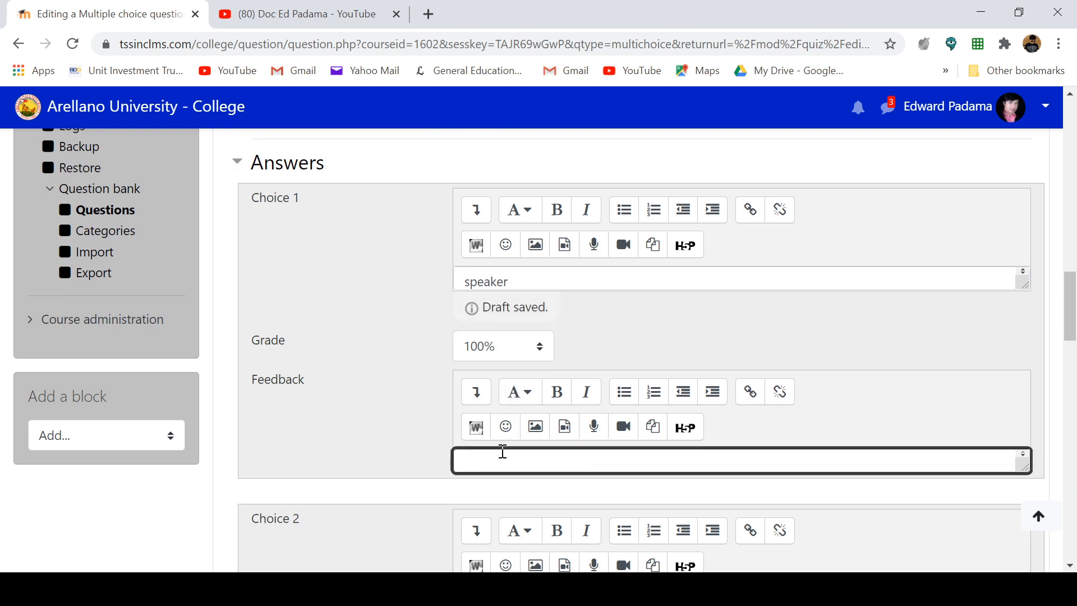
{"action": "type", "text": "congratulations"}
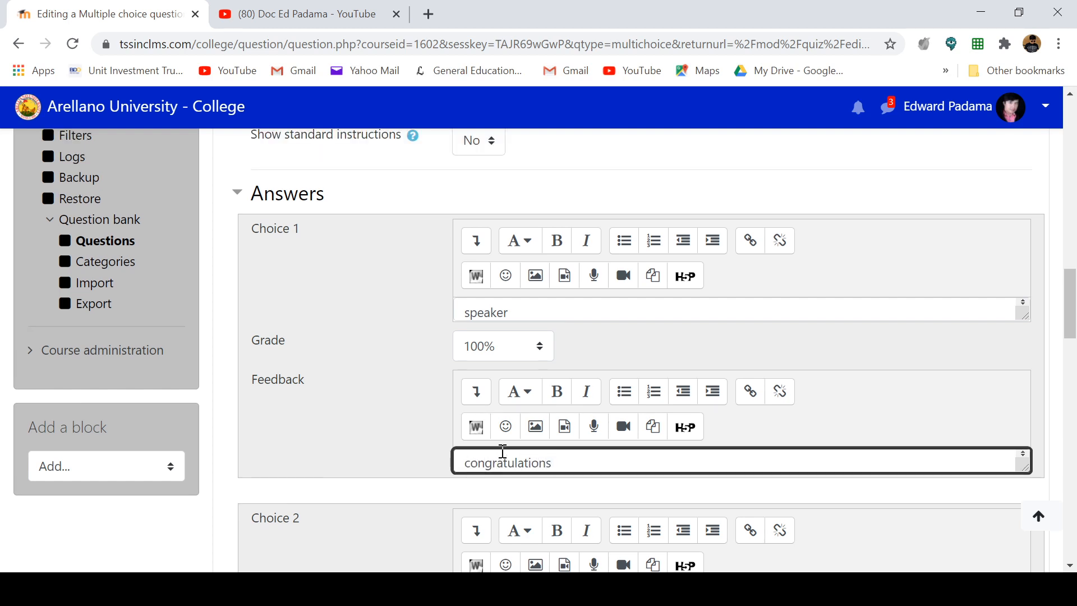
{"action": "type", "text": "!!!"}
- Enter "message" as Choice 2 and keep its grade at None
{"action": "scroll", "coordinate": [731, 330], "scroll_direction": "down", "scroll_amount": 5}
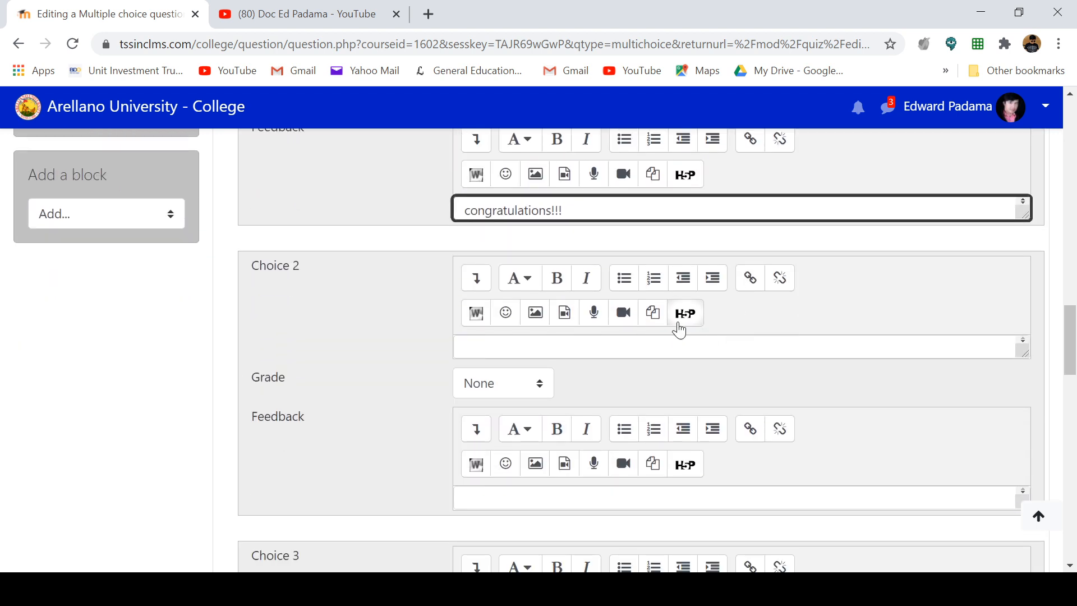
{"action": "left_click", "coordinate": [646, 355]}
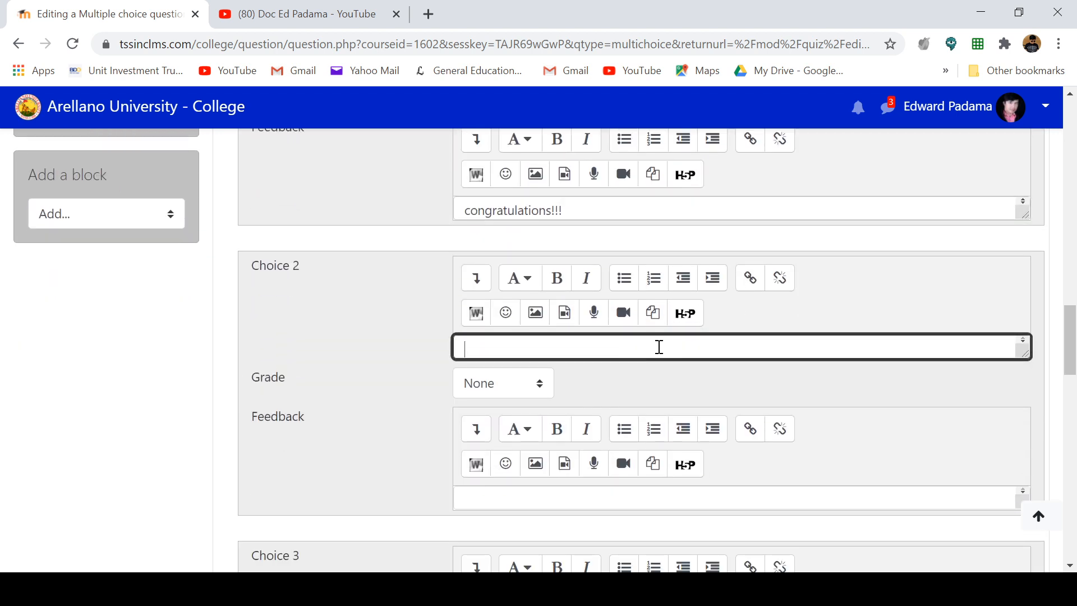
{"action": "scroll", "coordinate": [664, 286], "scroll_direction": "up", "scroll_amount": 3}
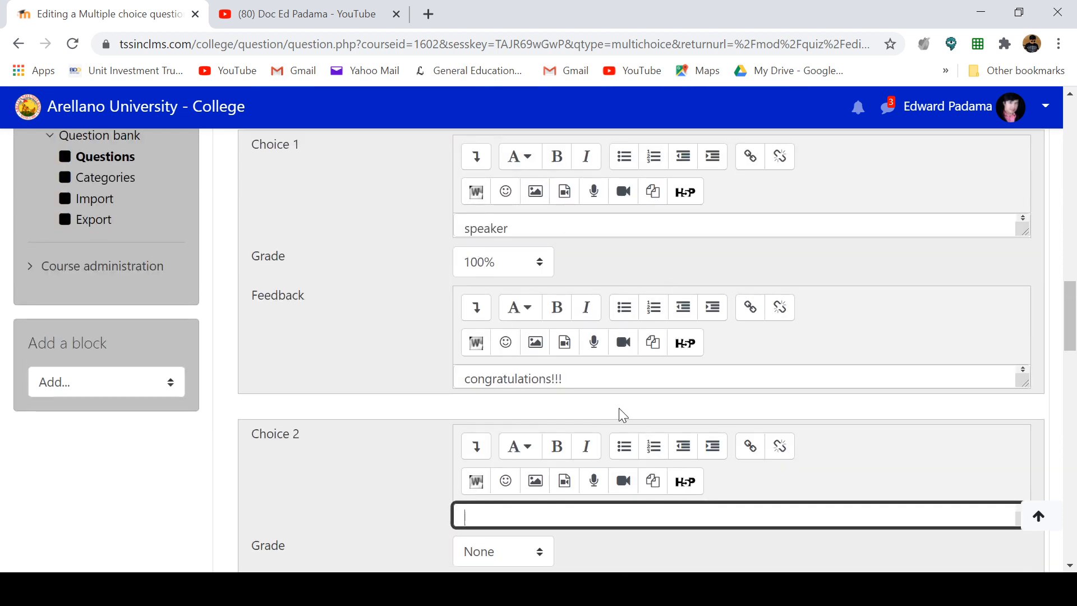
{"action": "scroll", "coordinate": [634, 421], "scroll_direction": "down", "scroll_amount": 3}
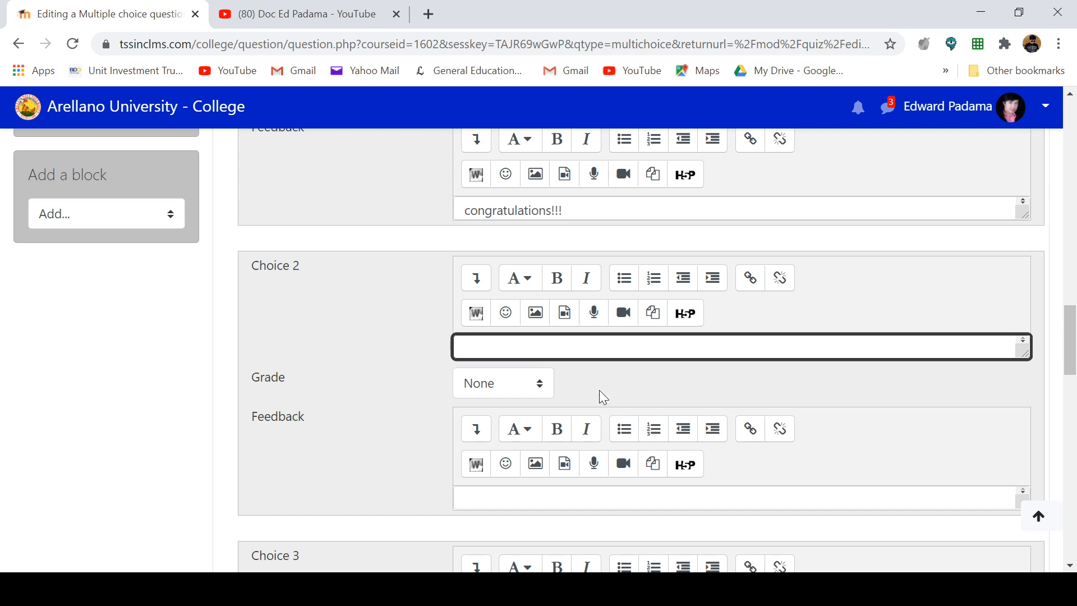
{"action": "type", "text": "message"}
{"action": "left_click", "coordinate": [504, 378]}
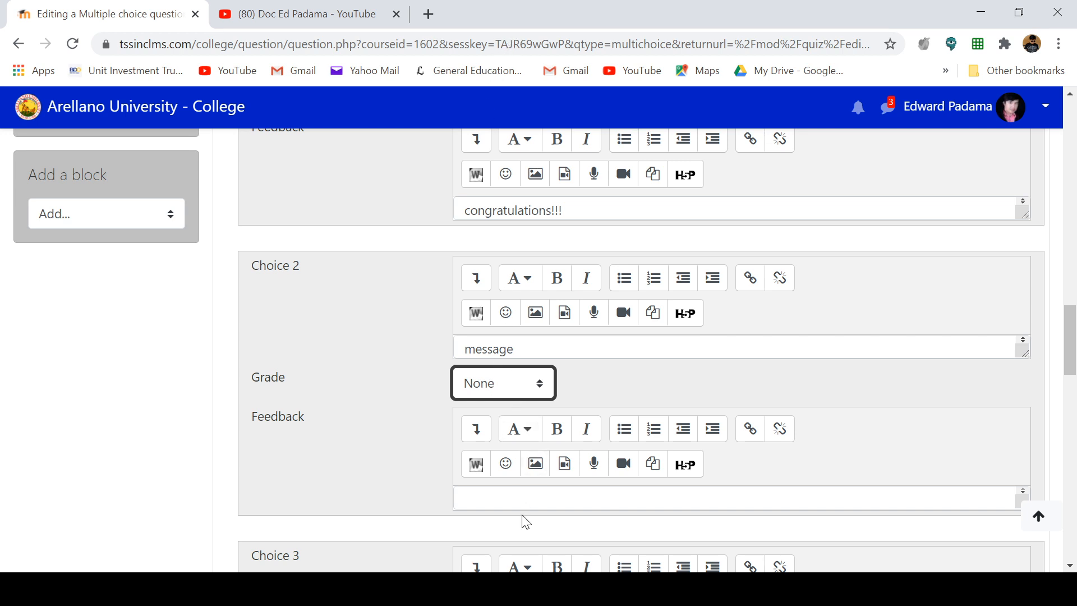
- Enter "sorry" as the feedback for Choice 2
{"action": "left_click", "coordinate": [538, 497]}
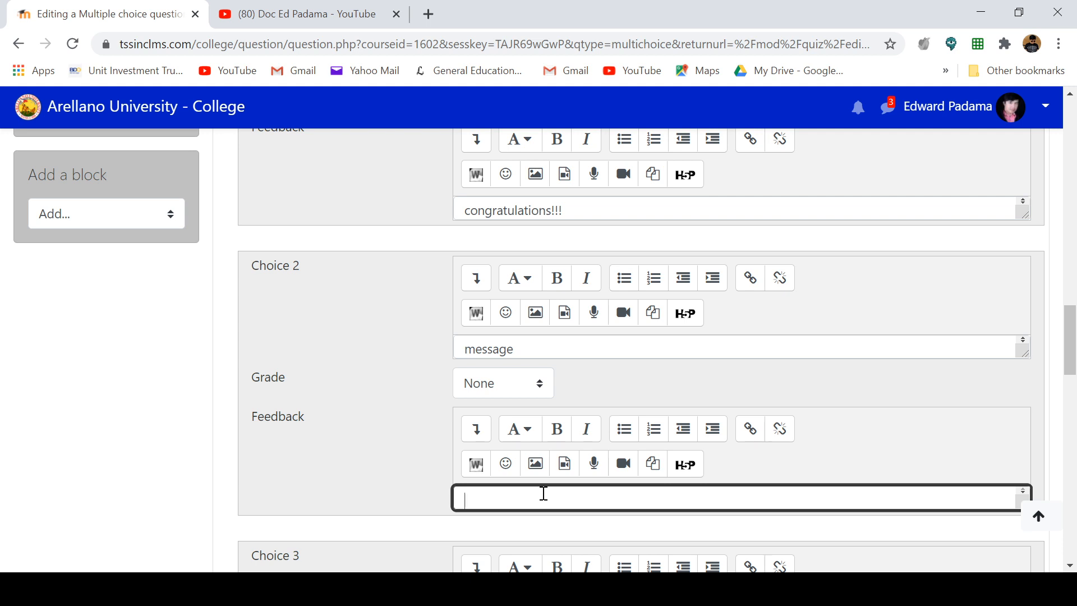
{"action": "type", "text": "sorry"}
{"action": "scroll", "coordinate": [547, 488], "scroll_direction": "down", "scroll_amount": 3}
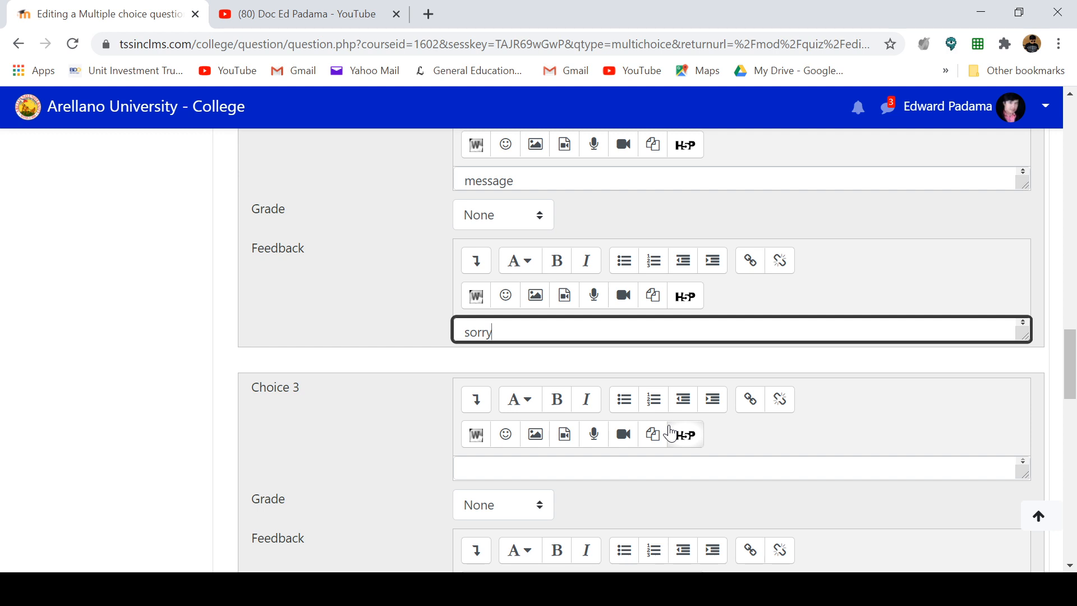
- Enter "feedback" as the answer text of Choice 3
{"action": "scroll", "coordinate": [654, 443], "scroll_direction": "up", "scroll_amount": 2}
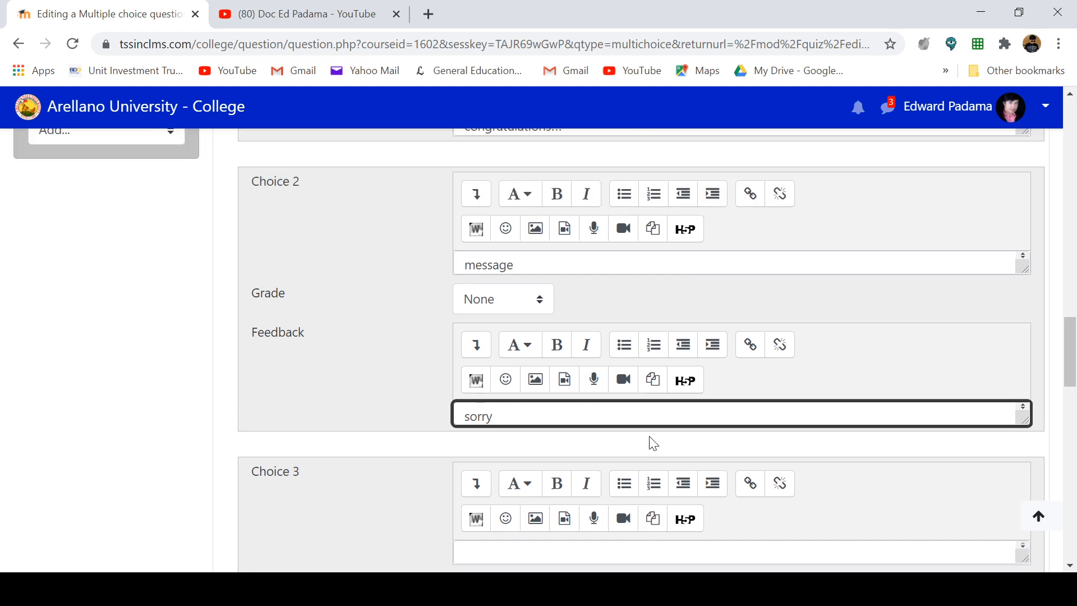
{"action": "scroll", "coordinate": [653, 443], "scroll_direction": "down", "scroll_amount": 3}
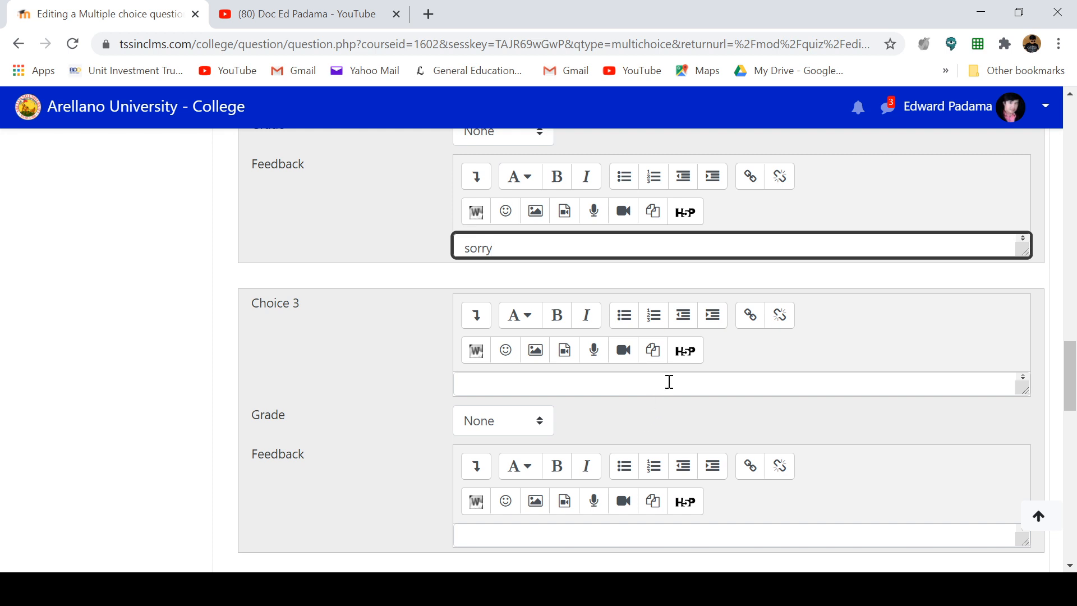
{"action": "left_click", "coordinate": [669, 382]}
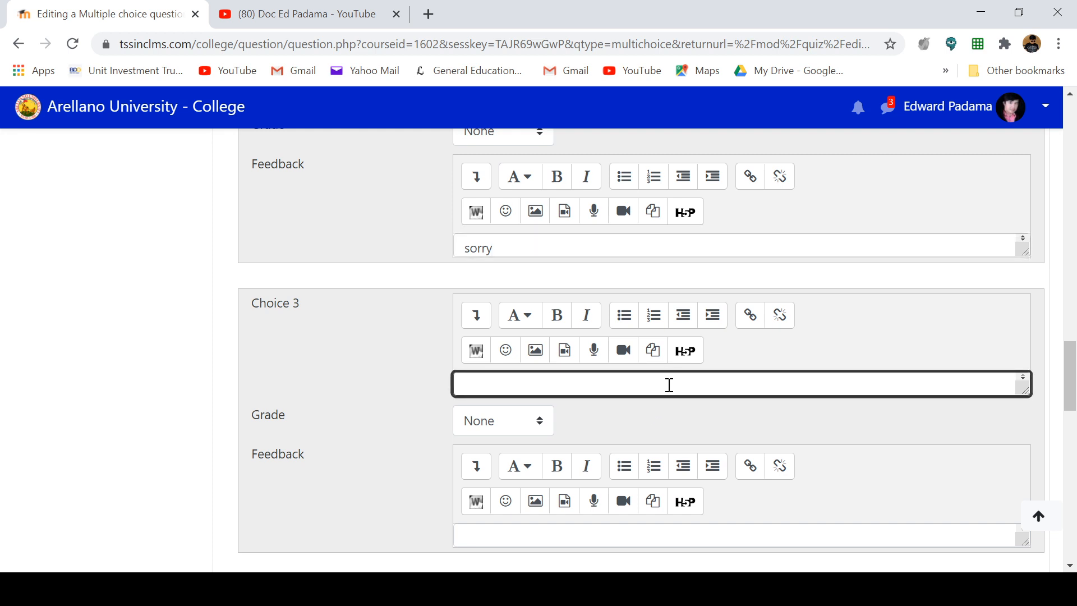
{"action": "type", "text": "feed"}
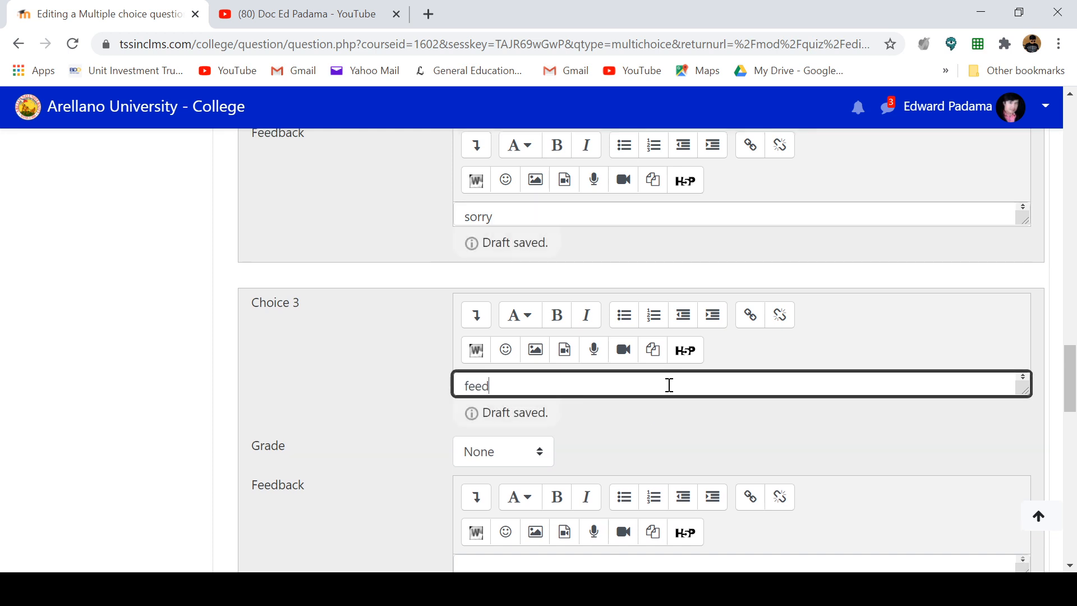
{"action": "type", "text": "back"}
- Enter "listener" as the answer text of Choice 4
{"action": "scroll", "coordinate": [522, 457], "scroll_direction": "down", "scroll_amount": 3}
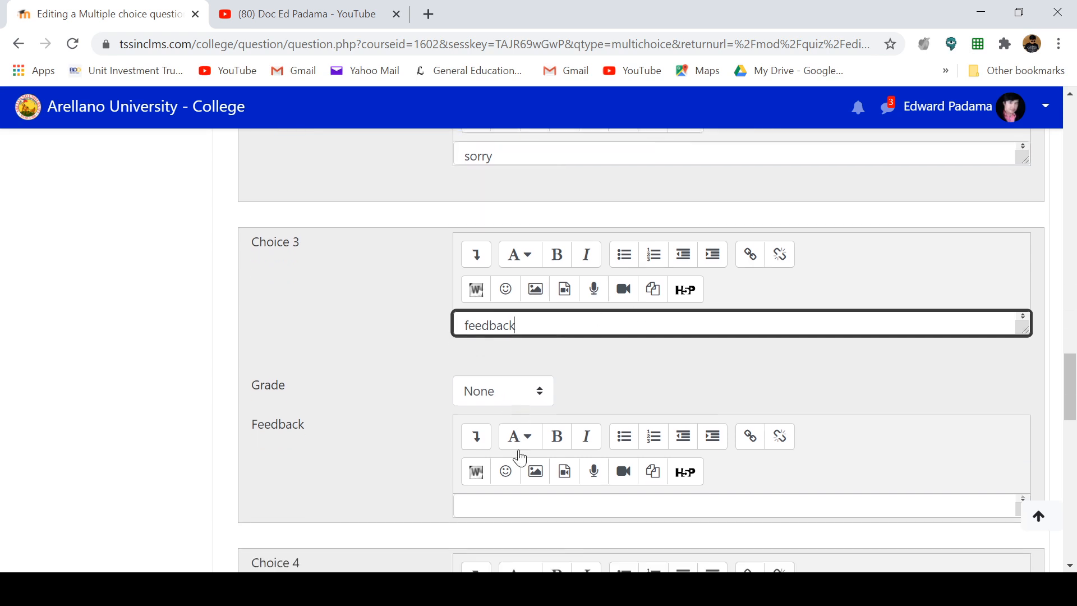
{"action": "scroll", "coordinate": [544, 402], "scroll_direction": "down", "scroll_amount": 2}
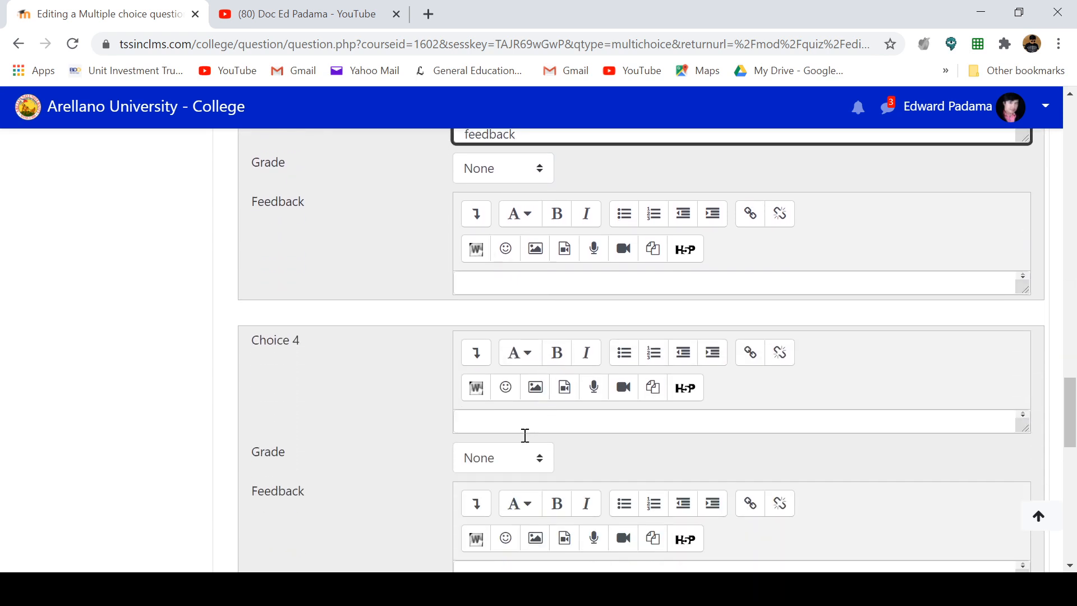
{"action": "left_click", "coordinate": [536, 429]}
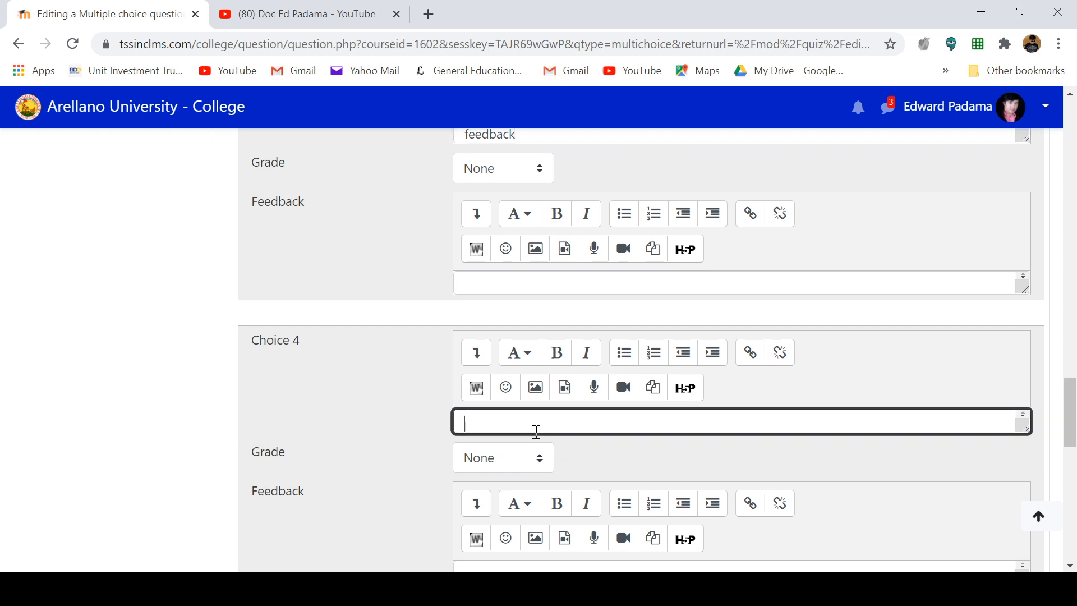
{"action": "type", "text": "listener"}
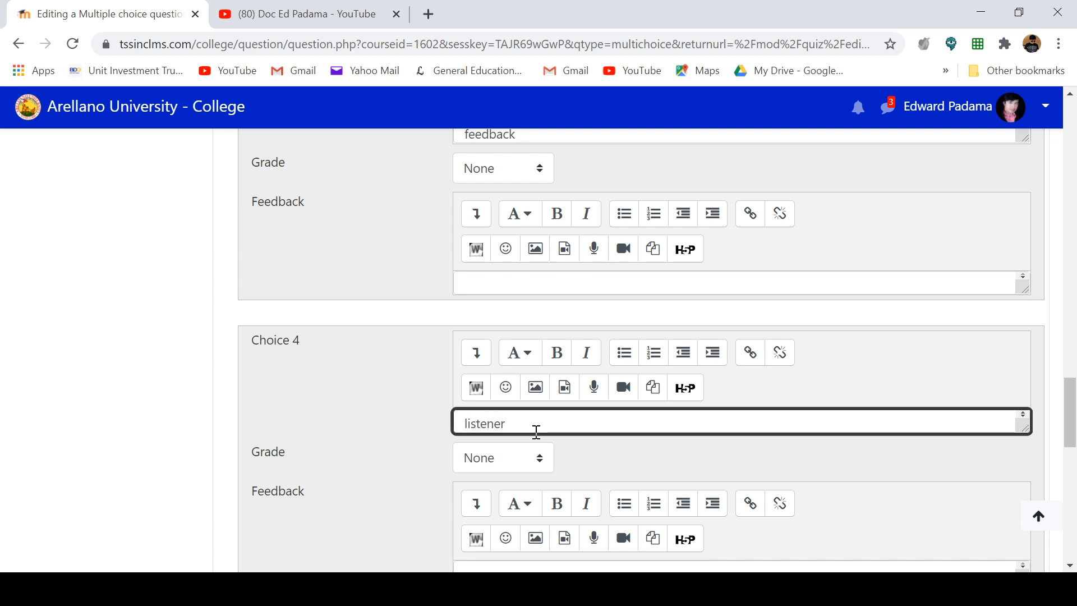
- Enter "none of the given" as the answer text of Choice 5
{"action": "scroll", "coordinate": [538, 432], "scroll_direction": "down", "scroll_amount": 1}
{"action": "scroll", "coordinate": [497, 375], "scroll_direction": "down", "scroll_amount": 1}
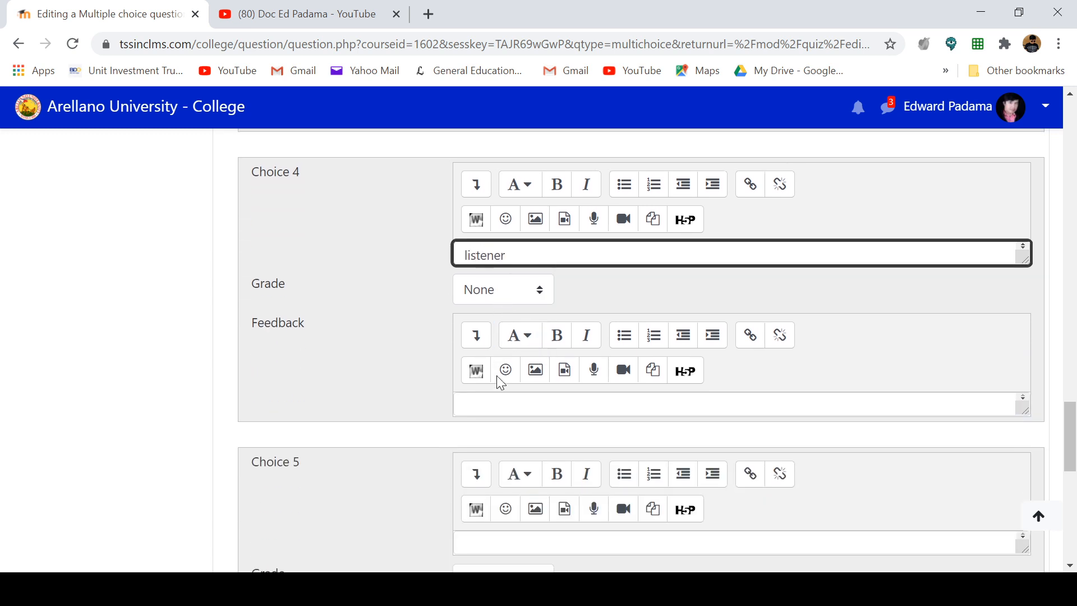
{"action": "scroll", "coordinate": [499, 303], "scroll_direction": "down", "scroll_amount": 1}
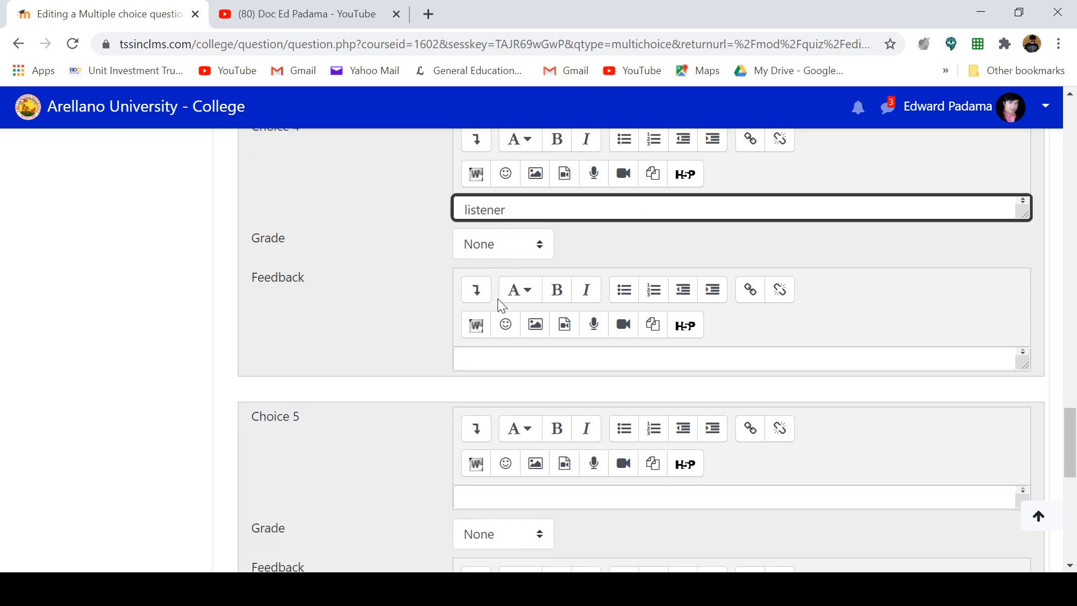
{"action": "scroll", "coordinate": [501, 306], "scroll_direction": "down", "scroll_amount": 1}
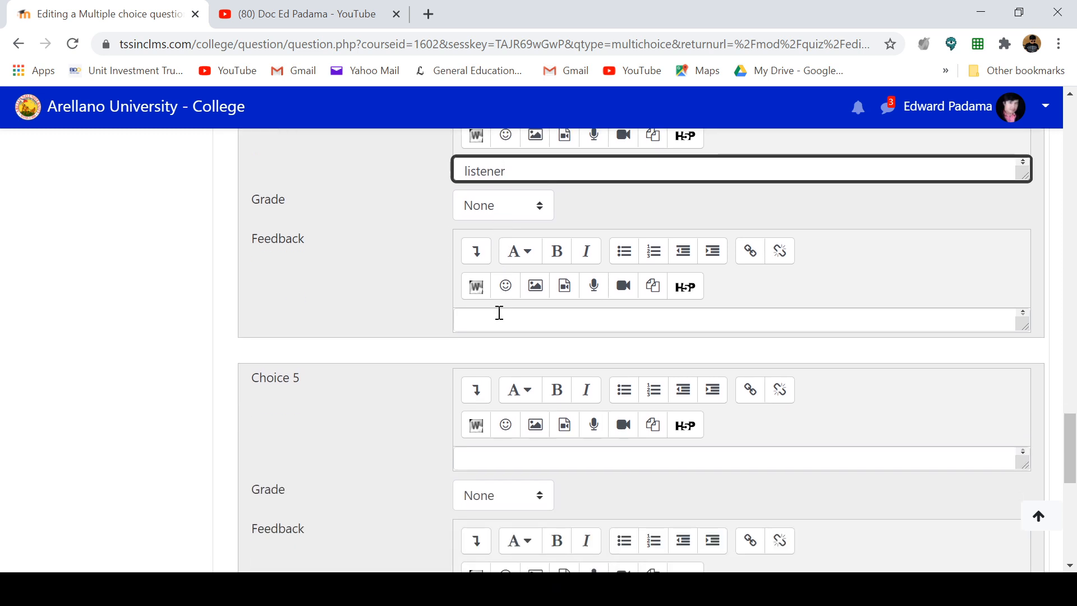
{"action": "left_click", "coordinate": [503, 455]}
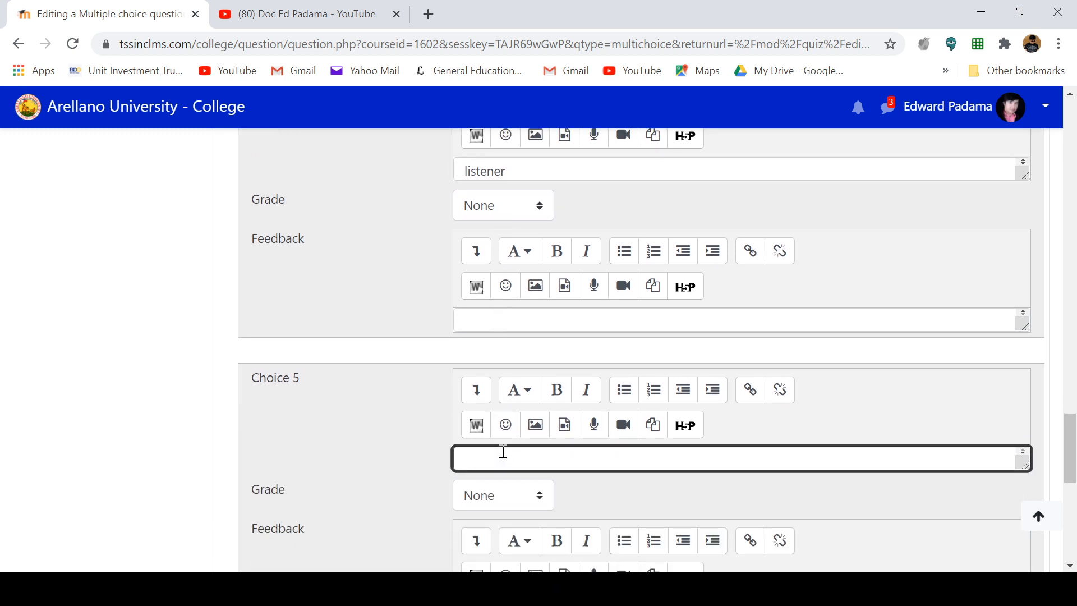
{"action": "type", "text": "none of the given"}
- Review the completed choices, then save the multiple choice question and return to the quiz editing page
{"action": "scroll", "coordinate": [683, 348], "scroll_direction": "down", "scroll_amount": 3}
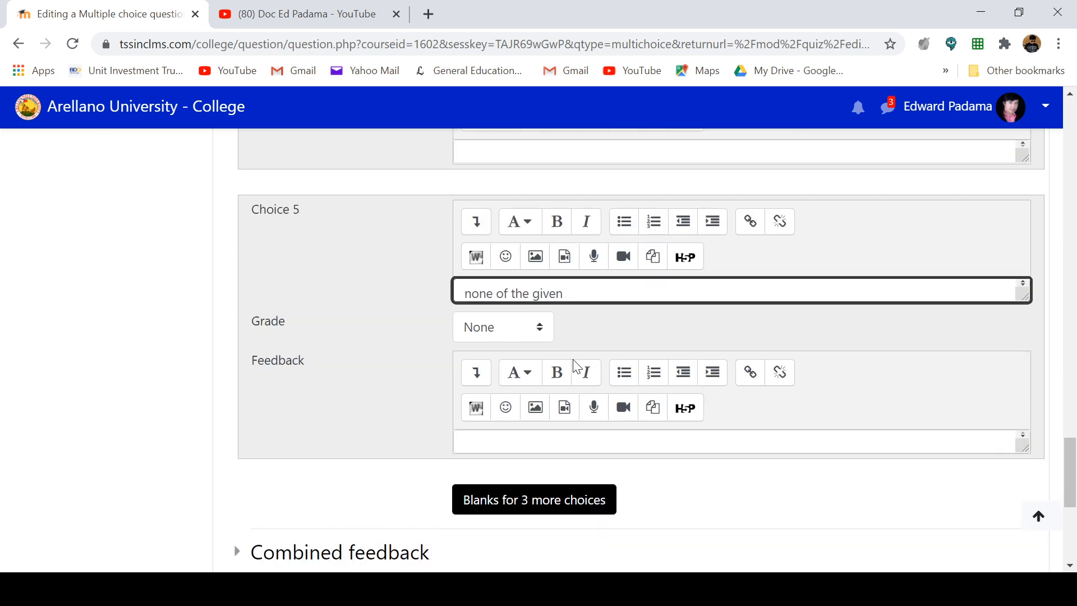
{"action": "scroll", "coordinate": [611, 533], "scroll_direction": "down", "scroll_amount": 1}
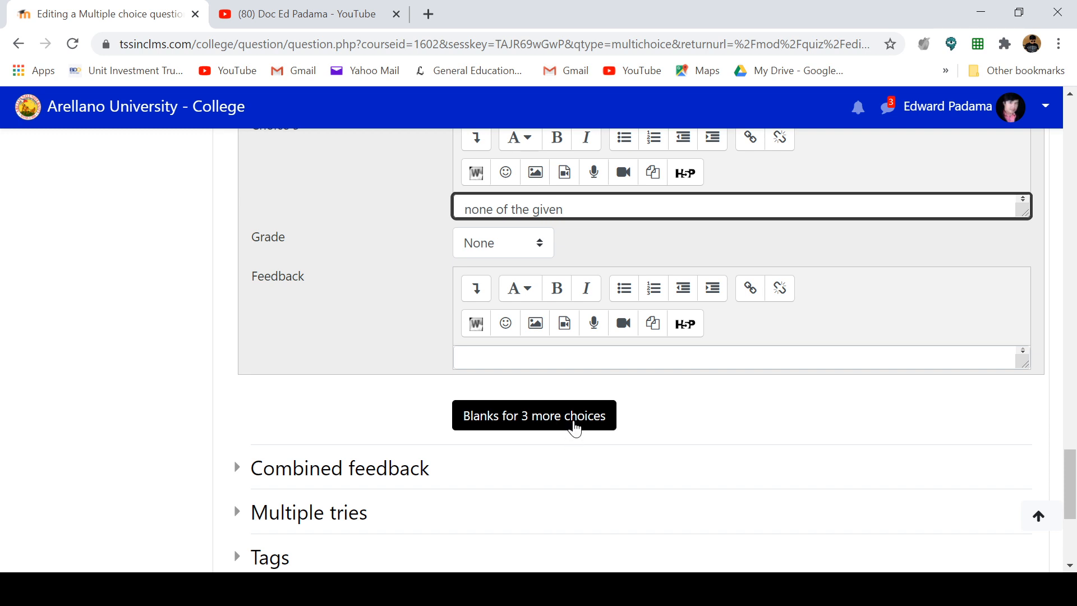
{"action": "scroll", "coordinate": [581, 438], "scroll_direction": "down", "scroll_amount": 1}
{"action": "scroll", "coordinate": [579, 439], "scroll_direction": "down", "scroll_amount": 1}
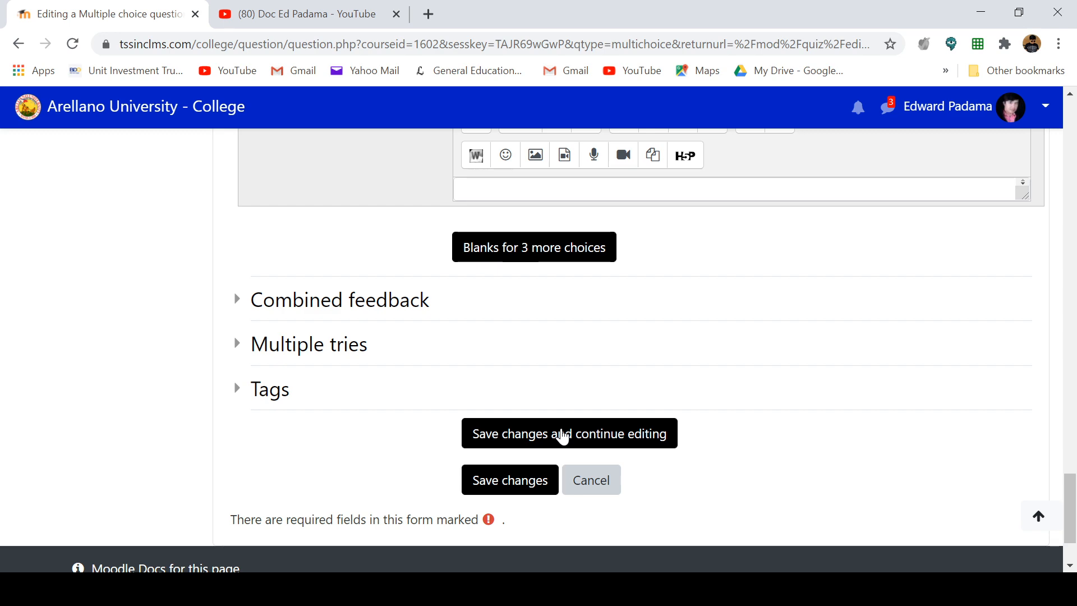
{"action": "scroll", "coordinate": [718, 393], "scroll_direction": "up", "scroll_amount": 15}
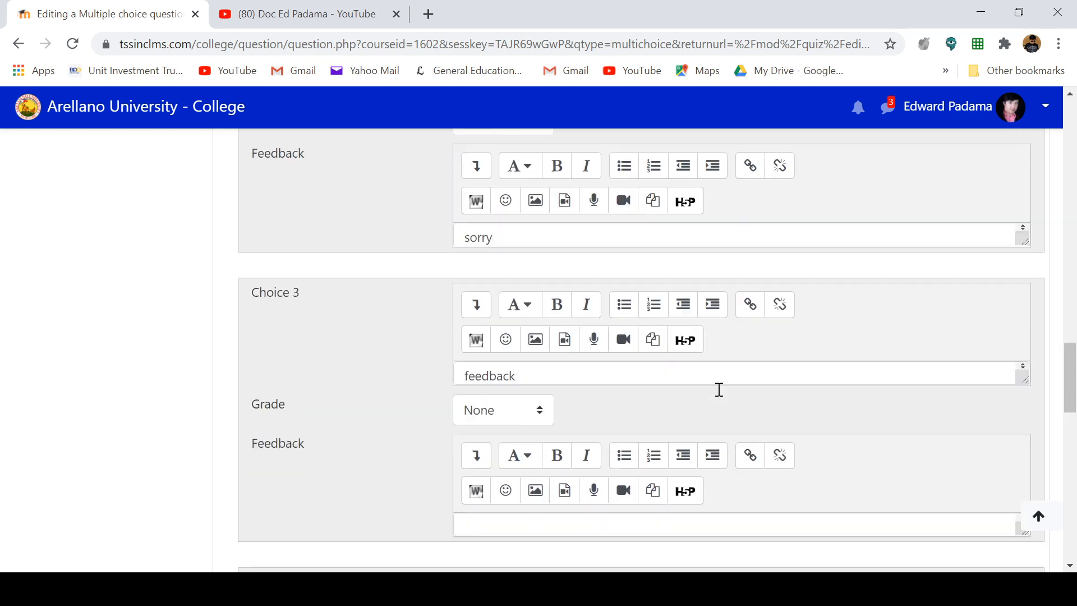
{"action": "scroll", "coordinate": [721, 396], "scroll_direction": "down", "scroll_amount": 13}
{"action": "scroll", "coordinate": [732, 415], "scroll_direction": "down", "scroll_amount": 2}
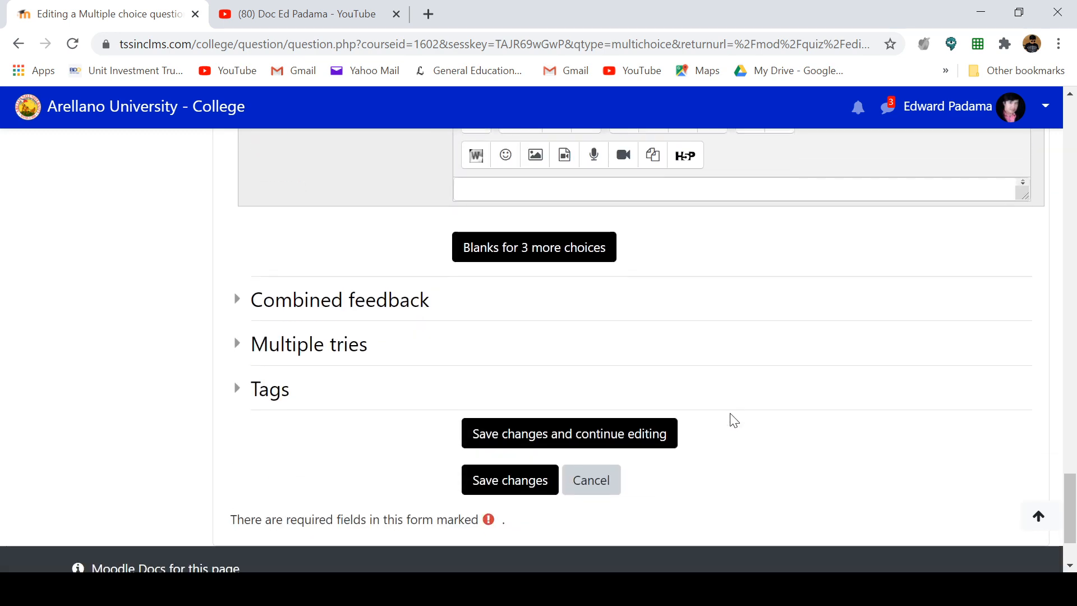
{"action": "left_click", "coordinate": [520, 482]}
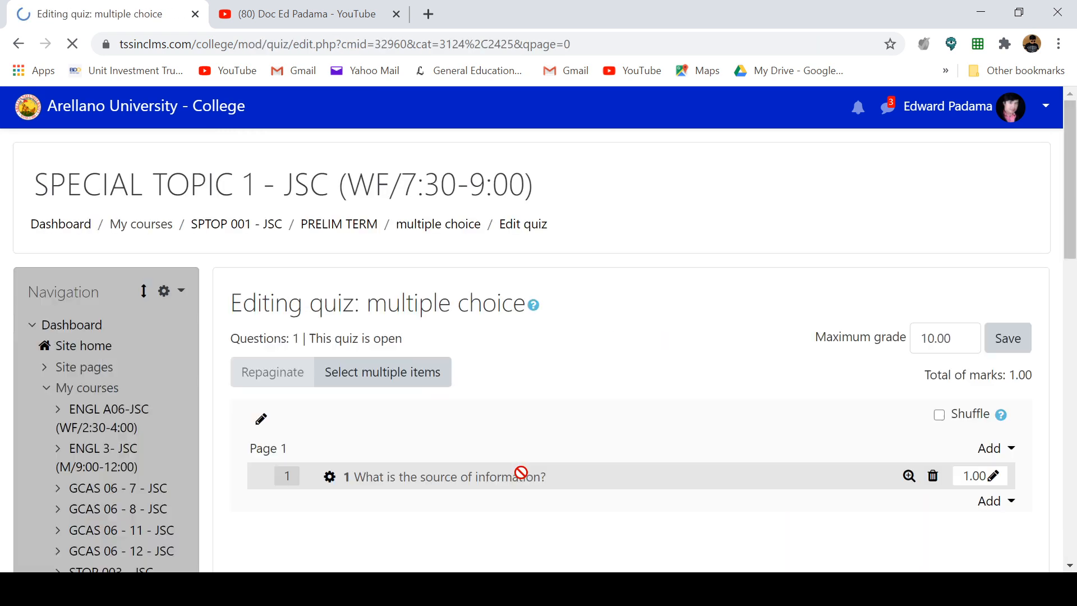
{"action": "scroll", "coordinate": [572, 446], "scroll_direction": "down", "scroll_amount": 3}
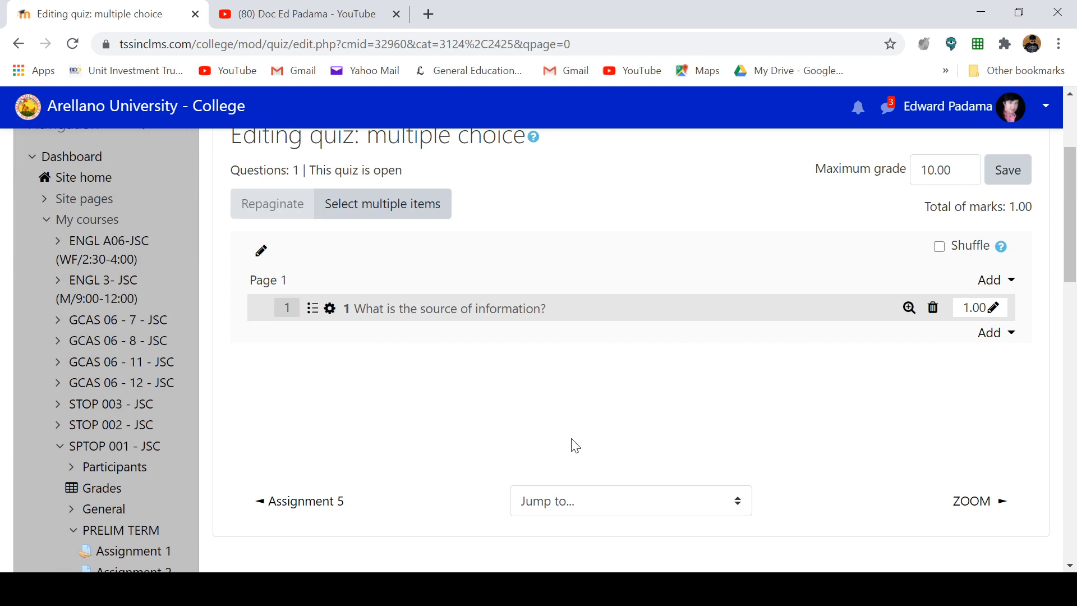